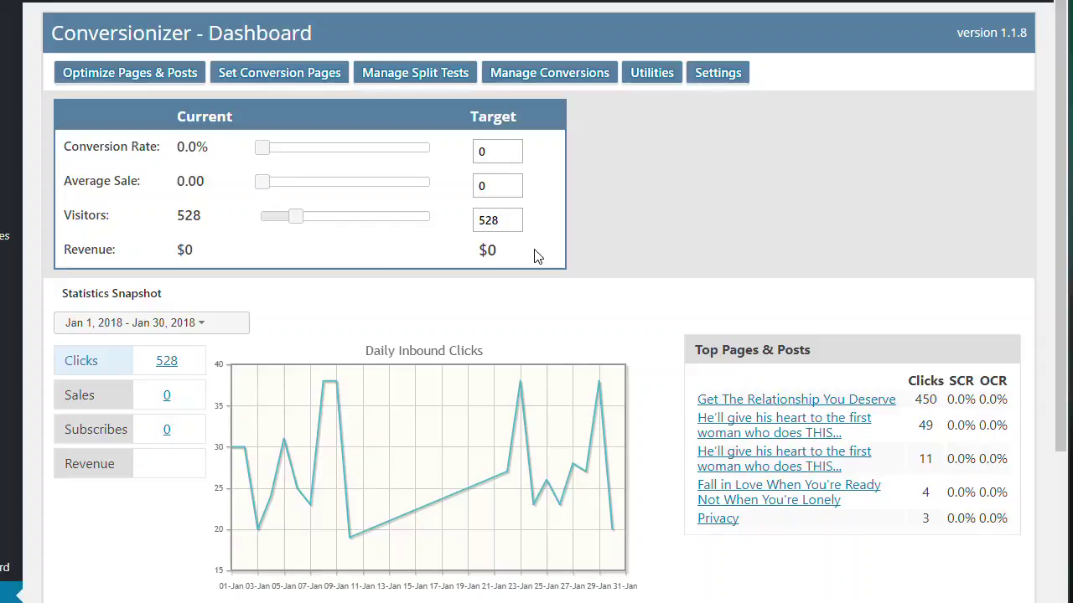
Drag the Conversion Rate slider right so the target rate reads about 5.7.
left_click_drag(263, 151, 285, 162)
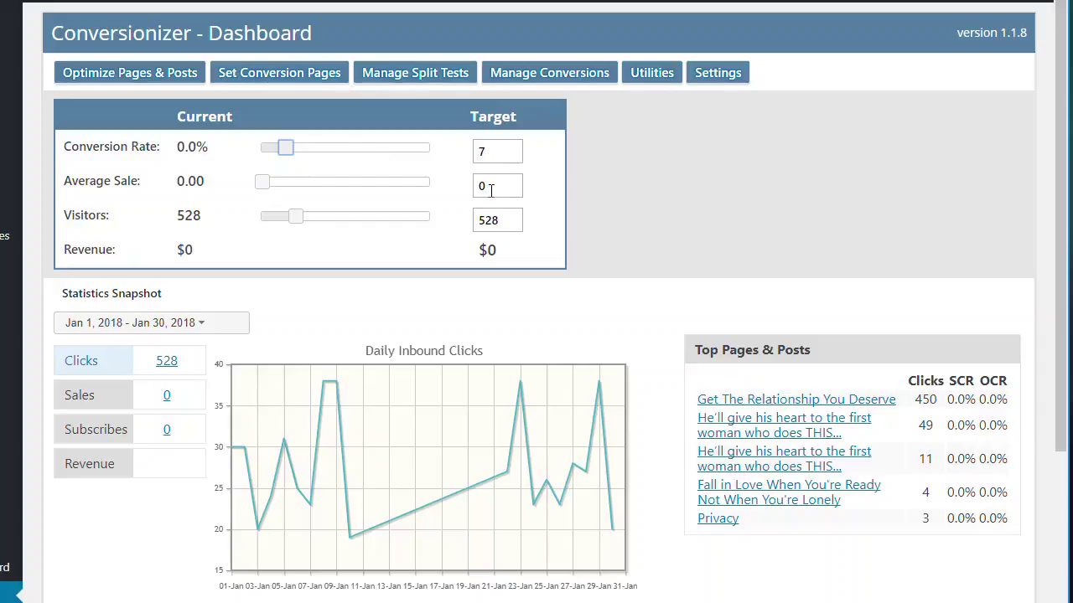
Enter 47 as the target average sale.
left_click_drag(492, 189, 473, 192)
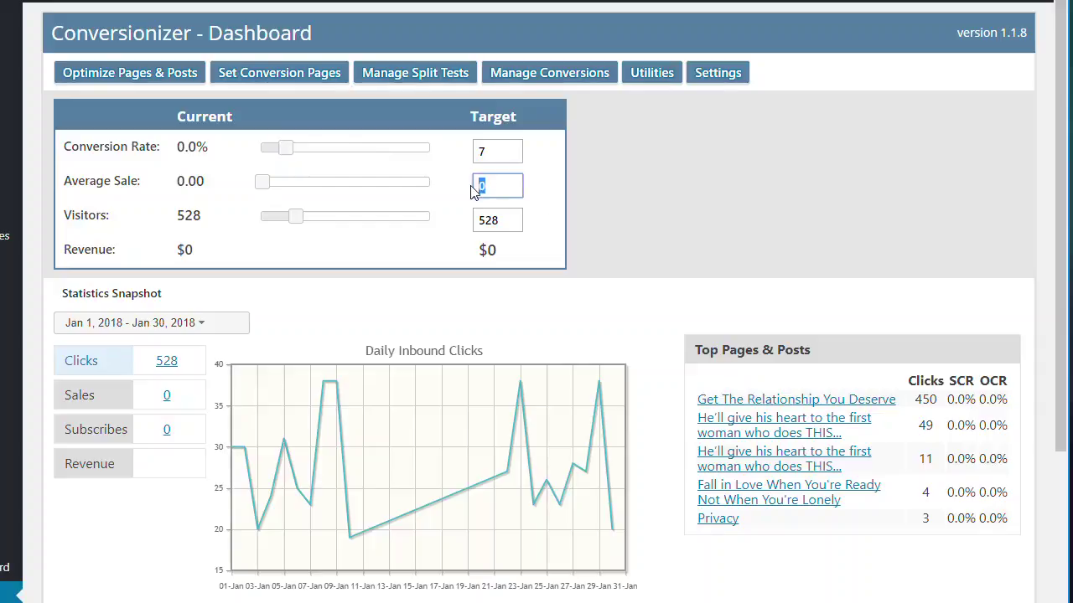
type("47")
left_click(495, 151)
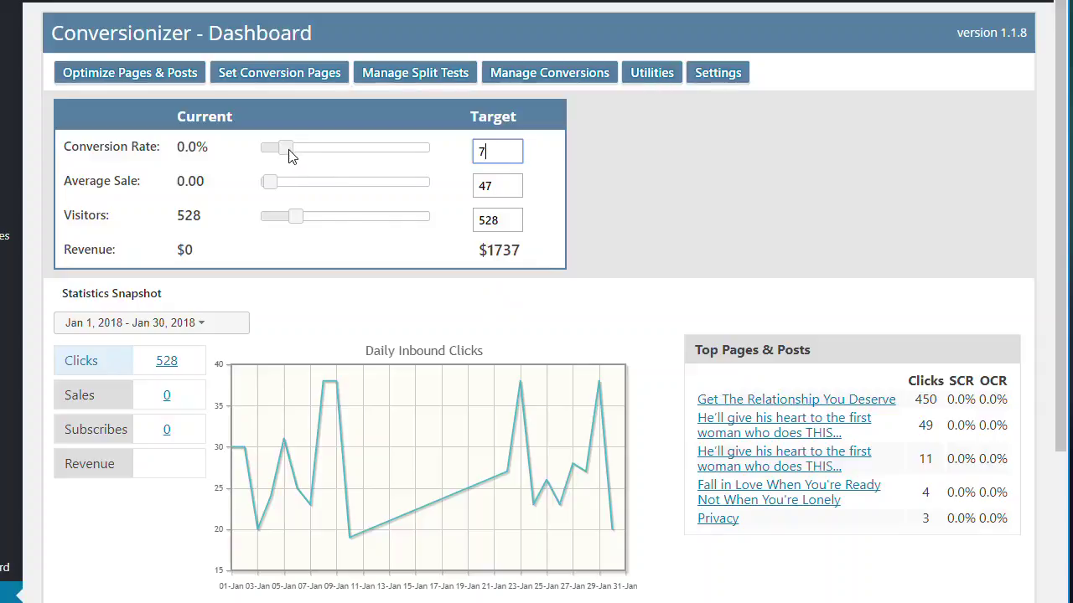
Set the target conversion rate to 10.9 and target visitors to 774.
left_click_drag(290, 155, 304, 158)
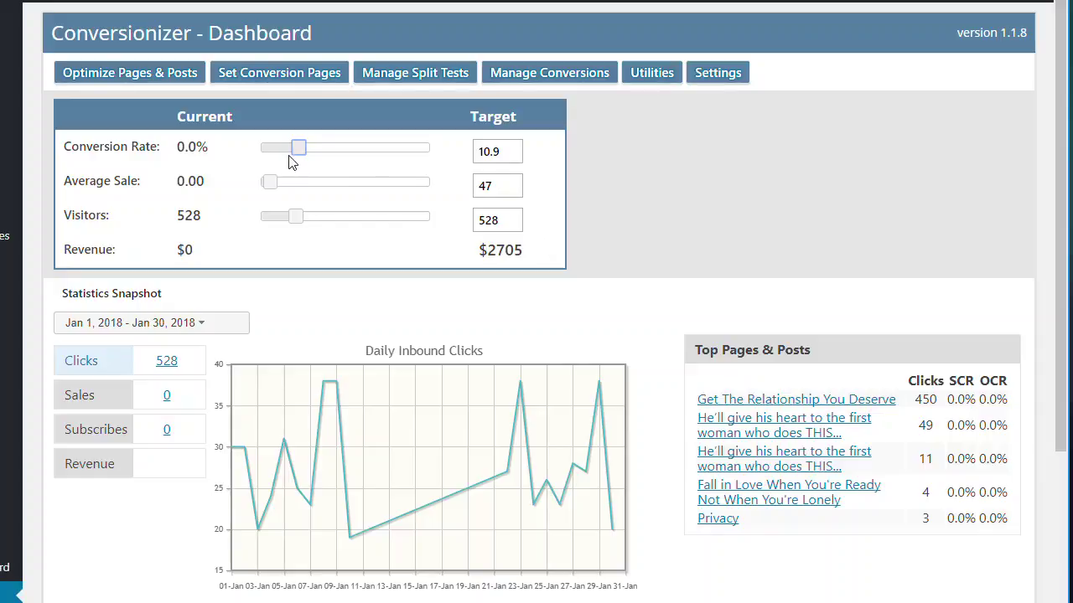
left_click_drag(300, 217, 323, 224)
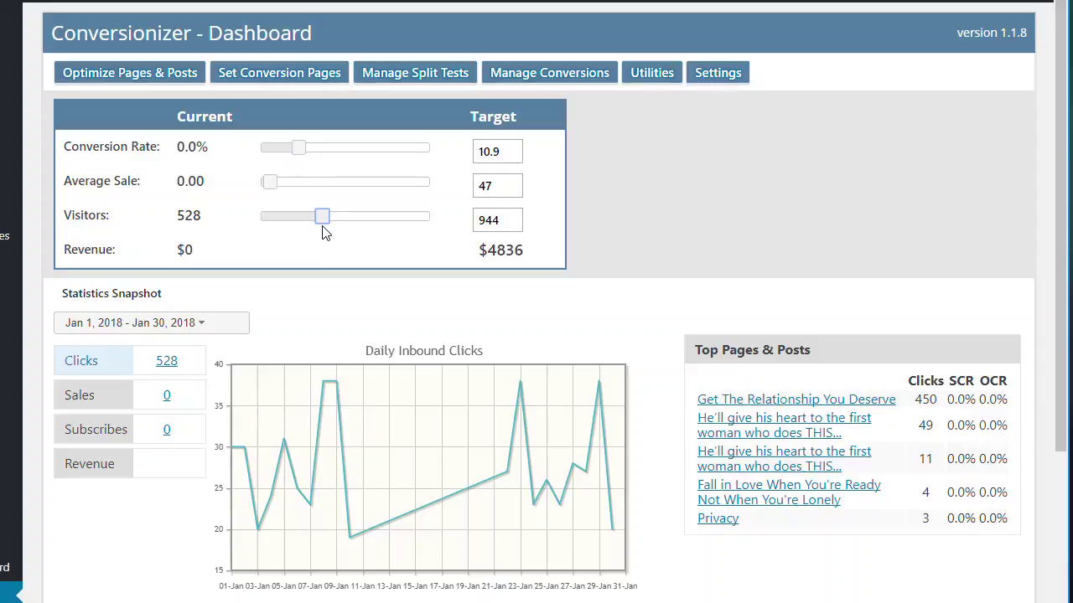
left_click_drag(324, 219, 314, 220)
scroll(687, 225, "down", 1)
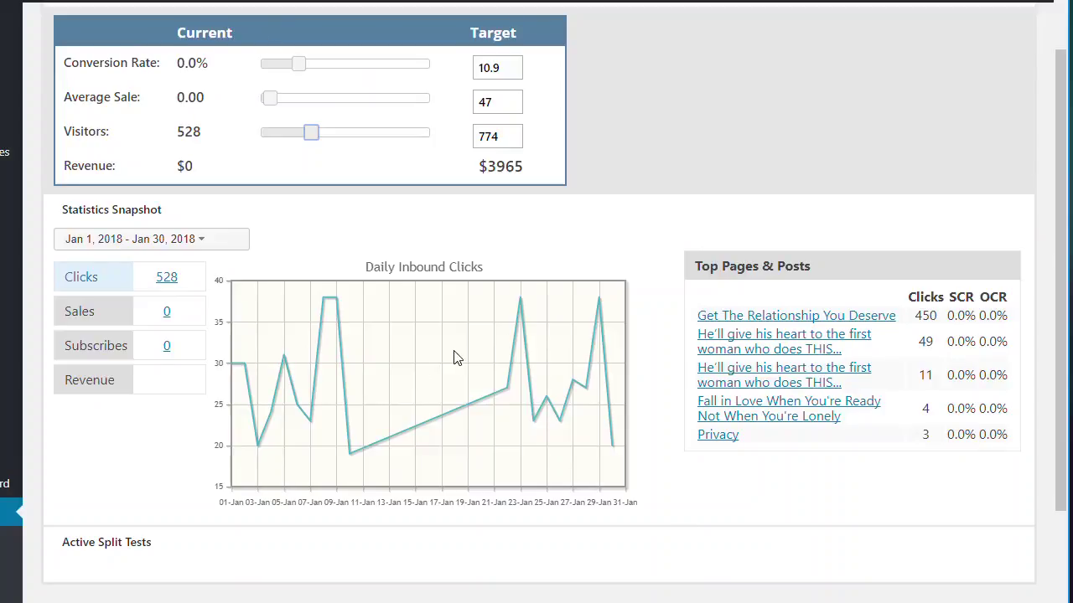
left_click(199, 241)
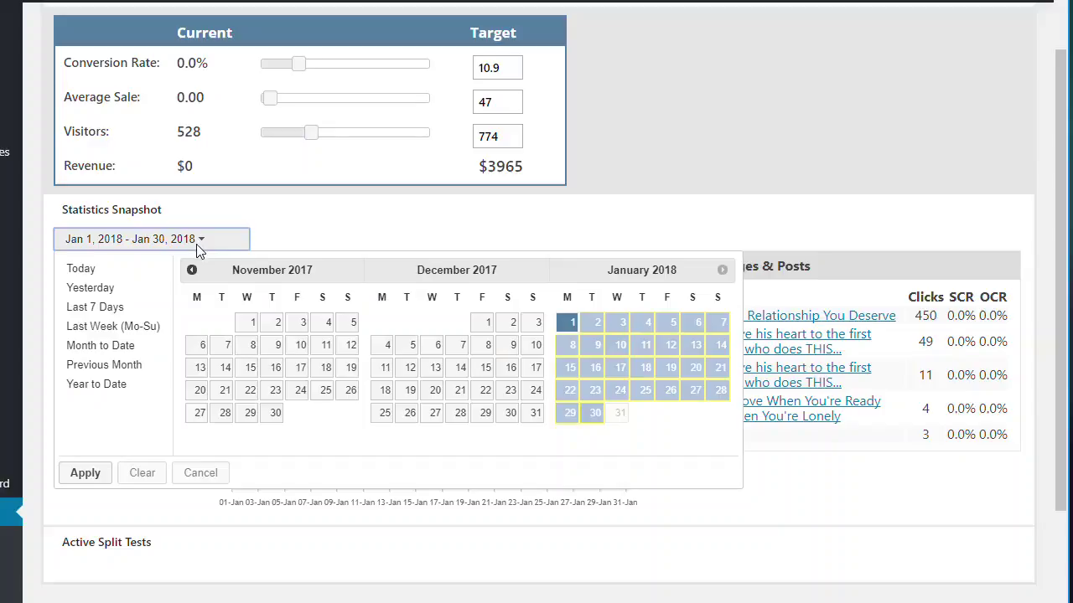
left_click(199, 244)
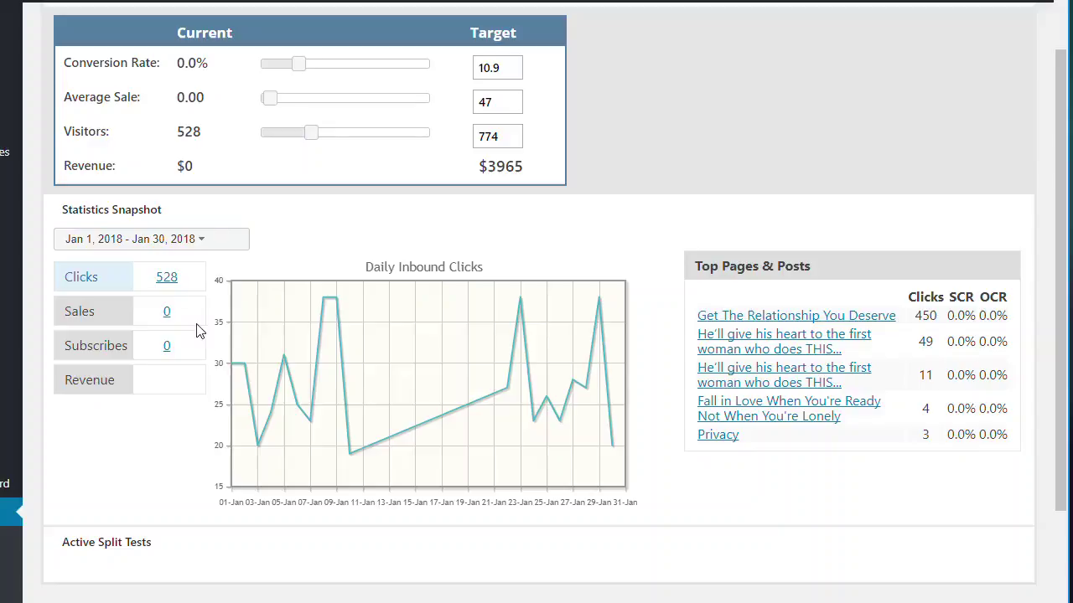
left_click(165, 316)
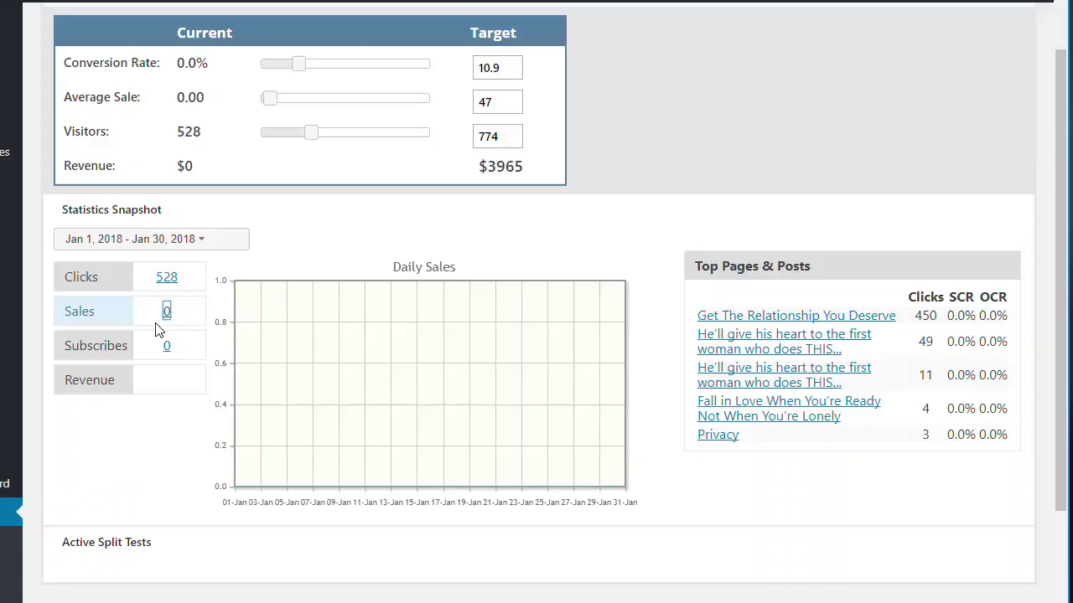
left_click(167, 350)
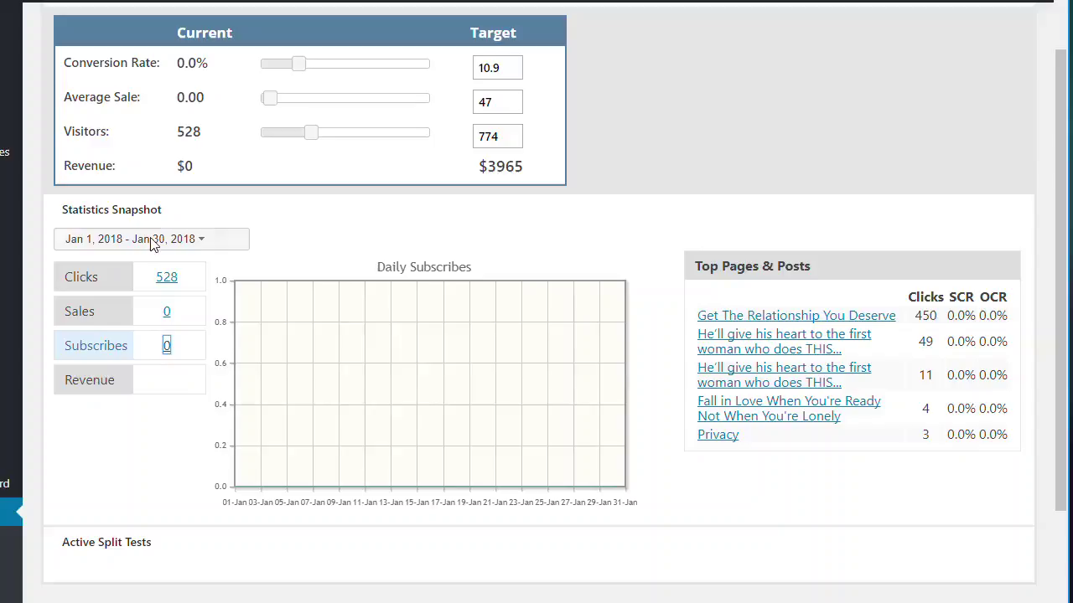
left_click(166, 282)
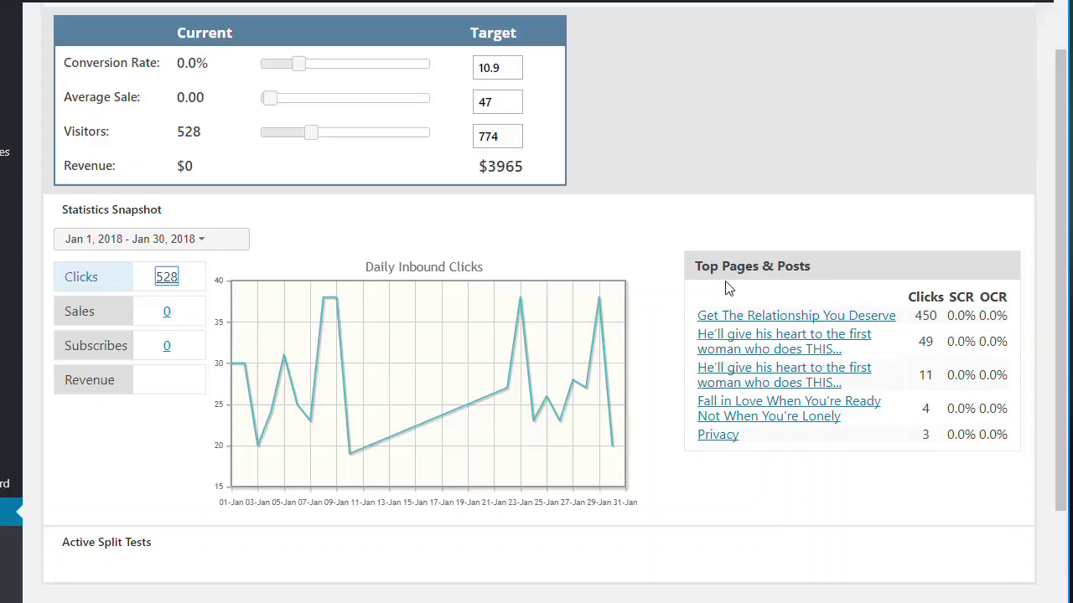
mouse_move(968, 298)
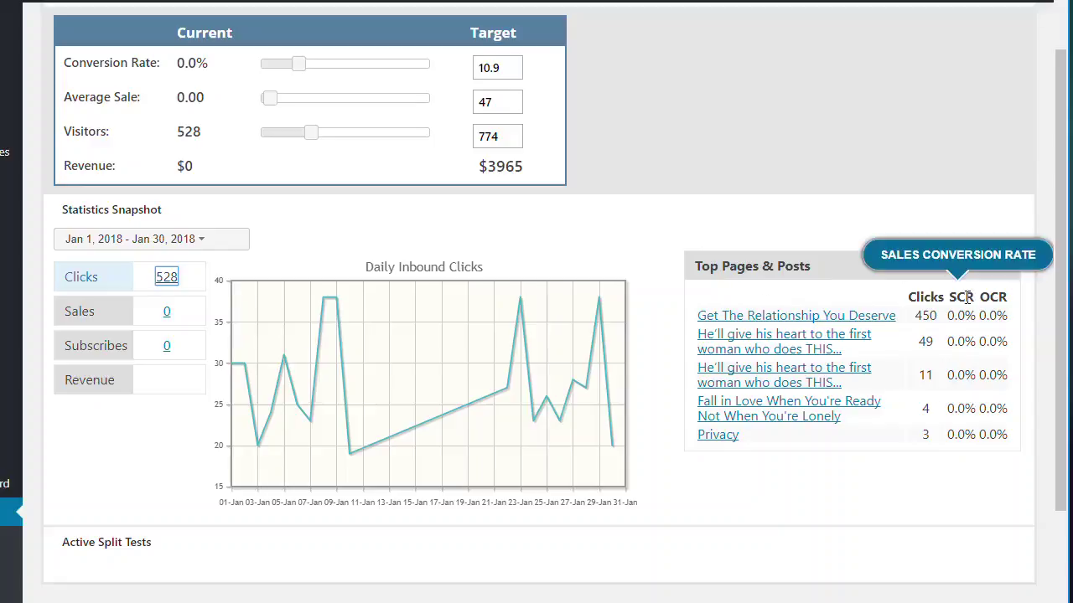
mouse_move(999, 303)
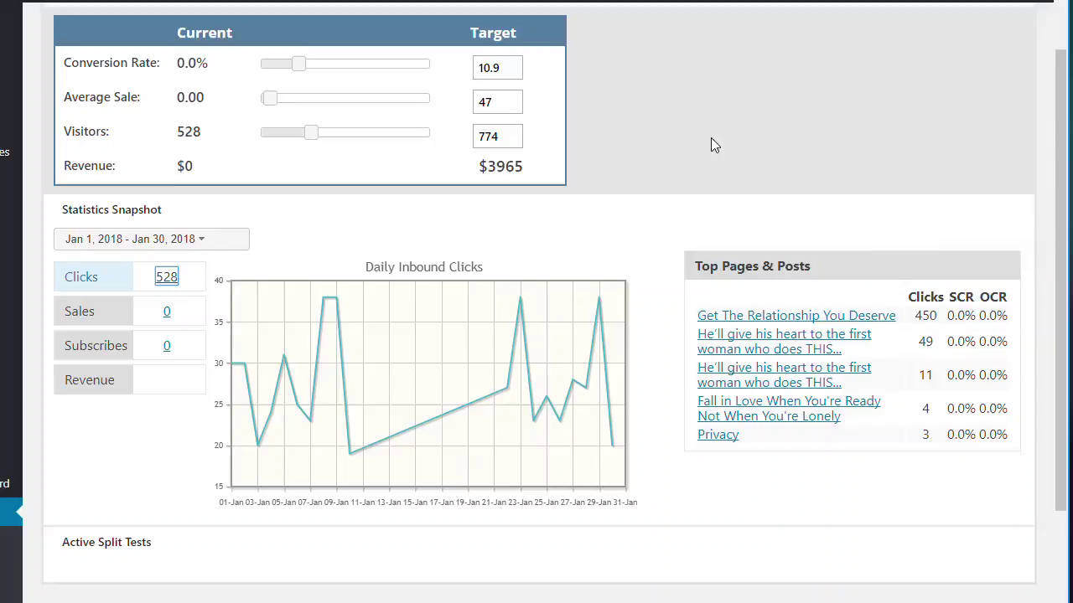
scroll(720, 175, "up", 1)
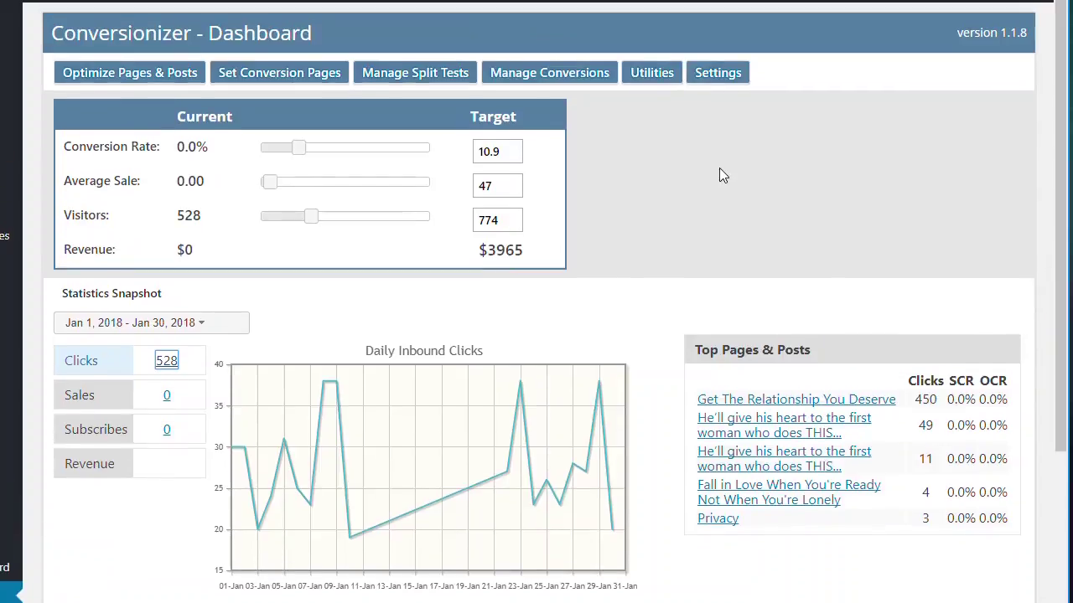
scroll(719, 173, "down", 1)
scroll(667, 206, "up", 1)
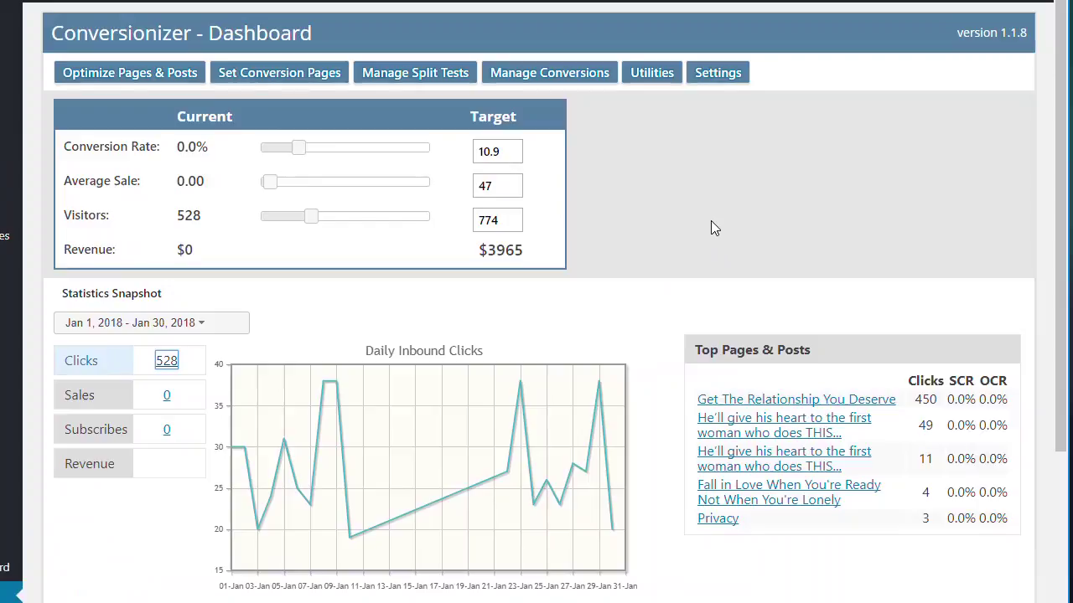
scroll(710, 220, "down", 1)
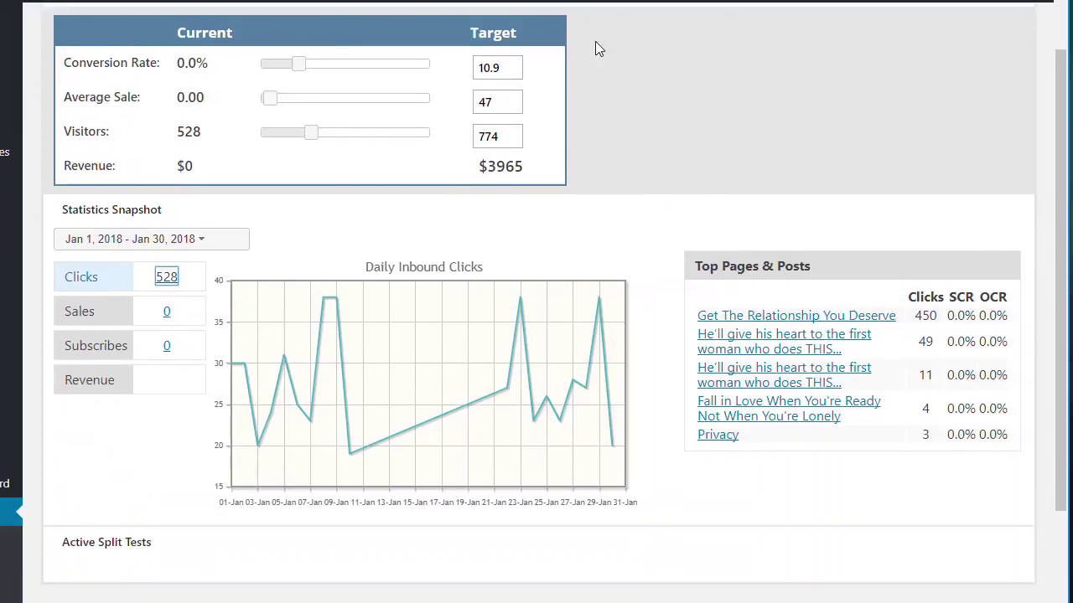
Open the 49-click page's stats, review its traffic breakdown charts, then collapse them.
left_click(784, 347)
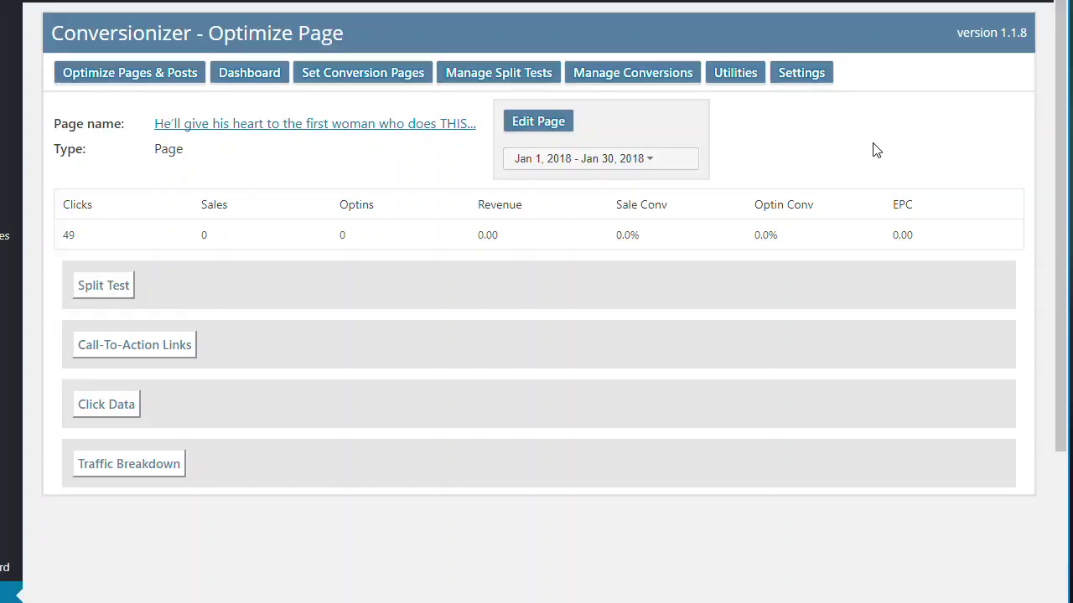
left_click(147, 472)
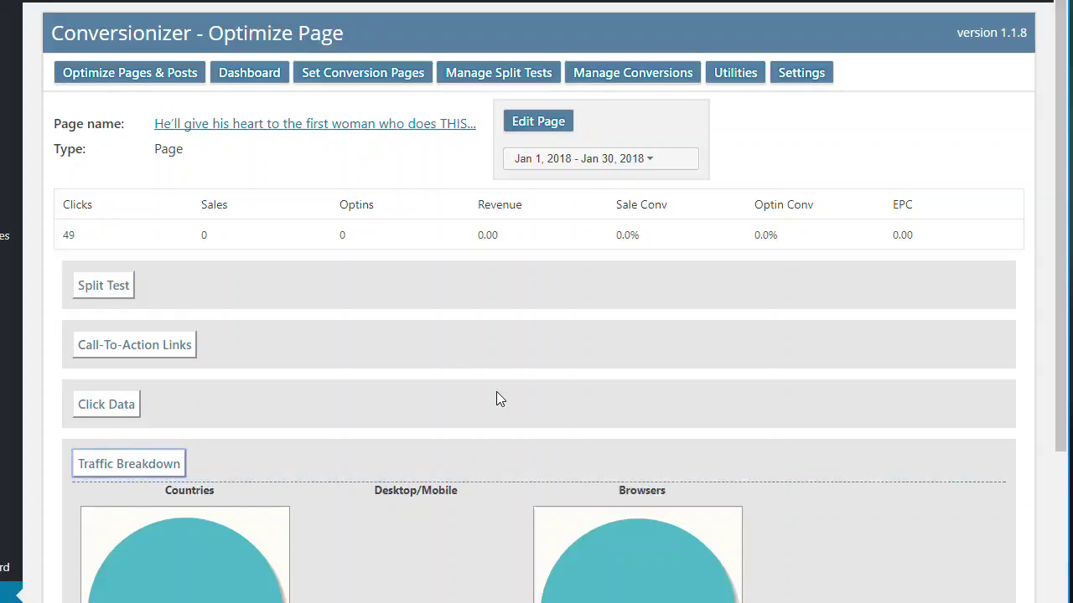
scroll(657, 386, "down", 3)
scroll(647, 390, "up", 1)
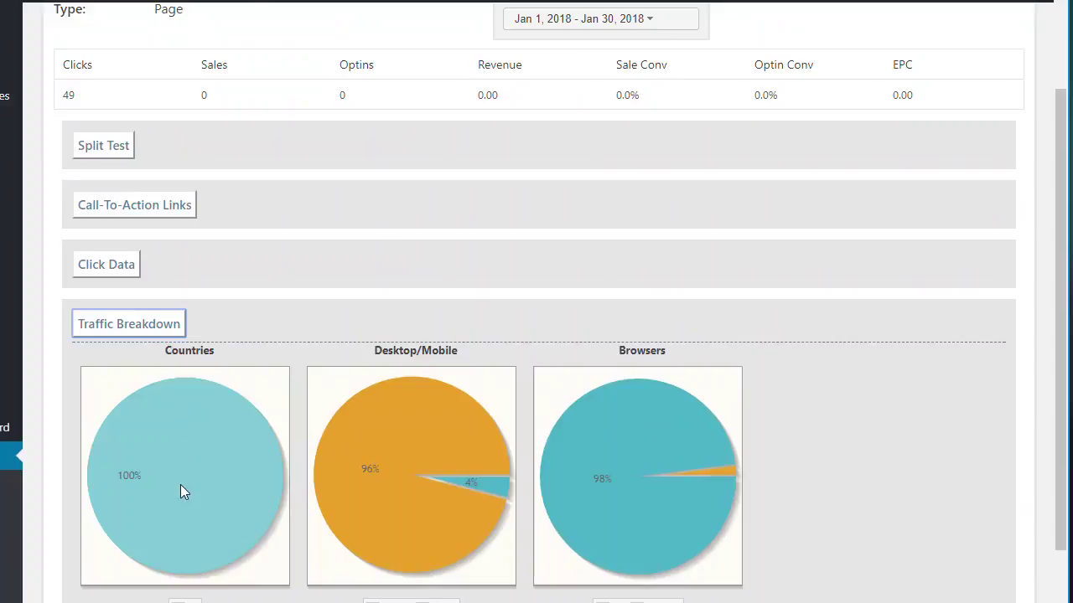
scroll(186, 456, "down", 1)
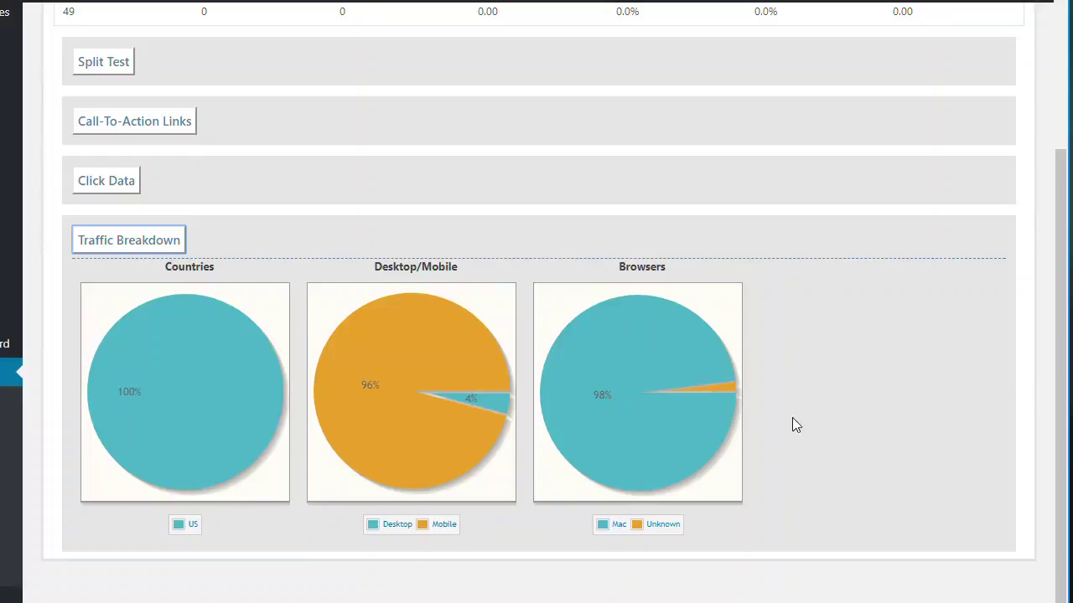
scroll(795, 425, "up", 2)
left_click(164, 411)
Expand Click Data, browse page 2 of the click records, then collapse the table.
left_click(101, 351)
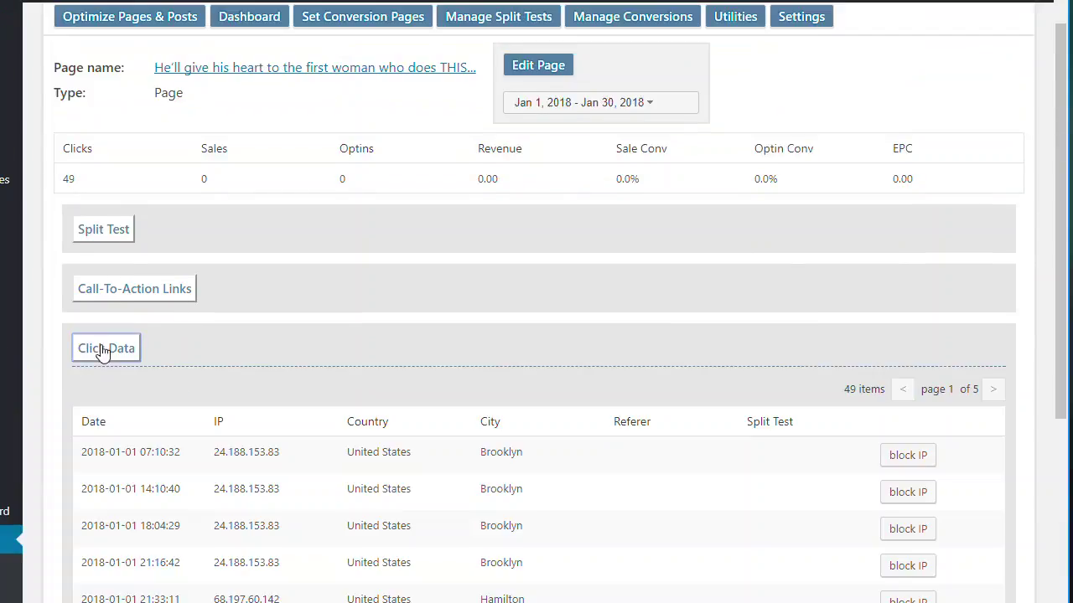
scroll(410, 315, "down", 2)
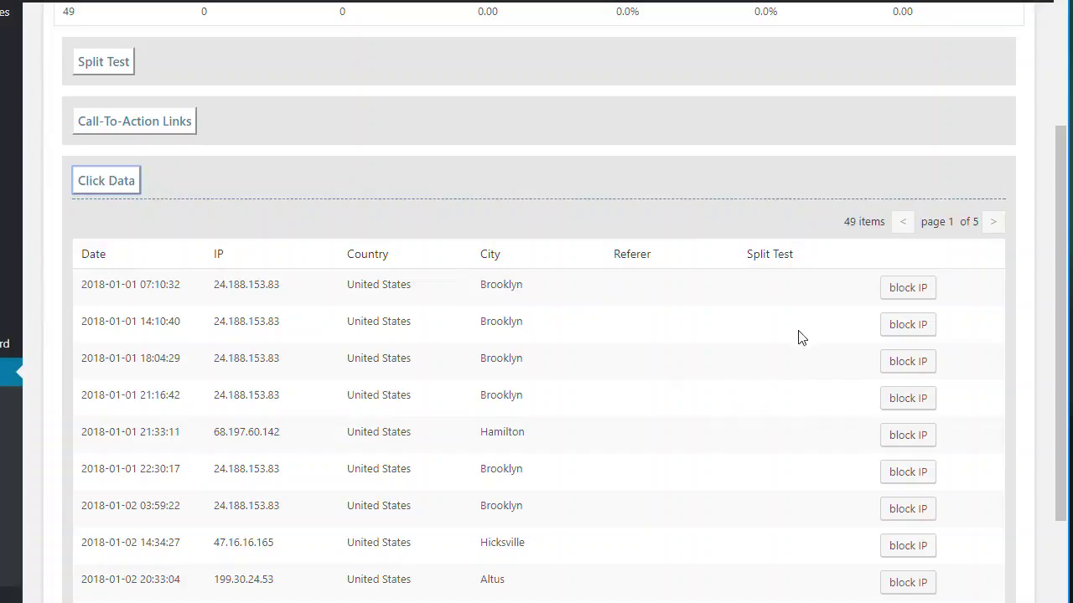
left_click(992, 223)
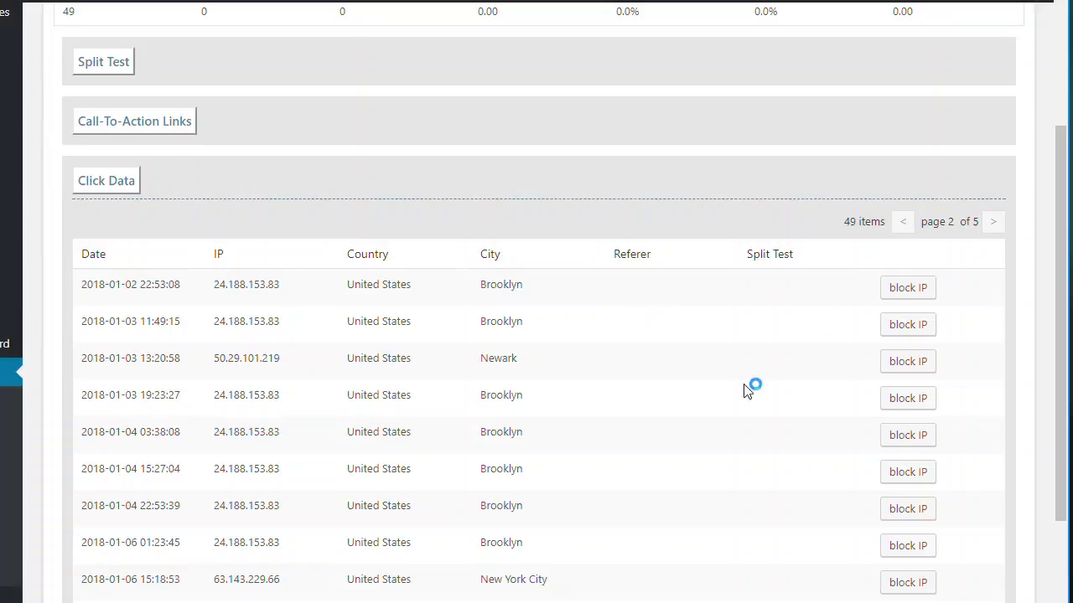
scroll(670, 434, "down", 2)
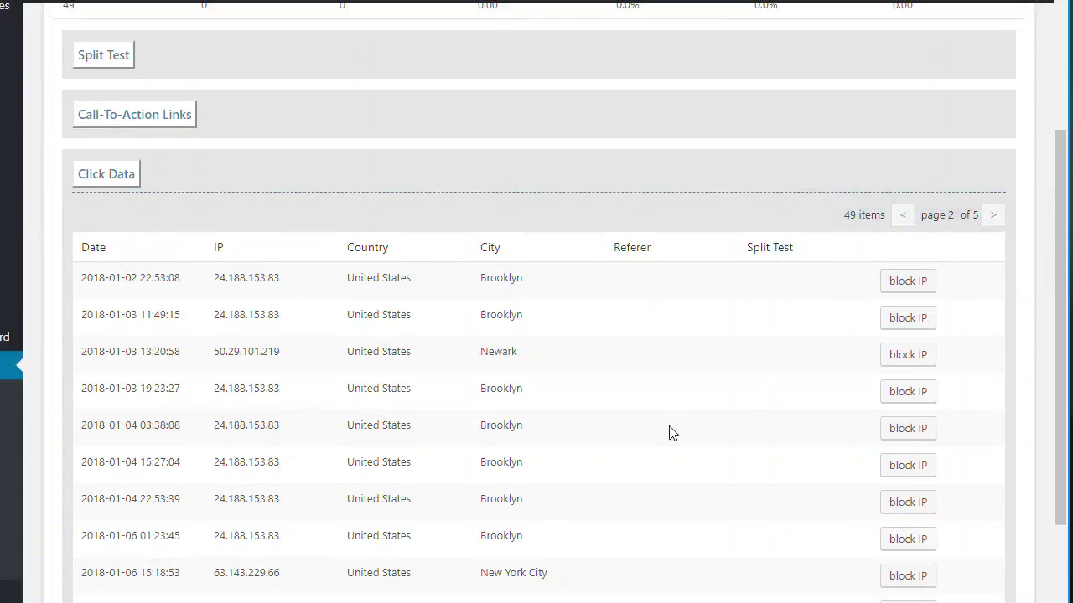
scroll(675, 434, "up", 2)
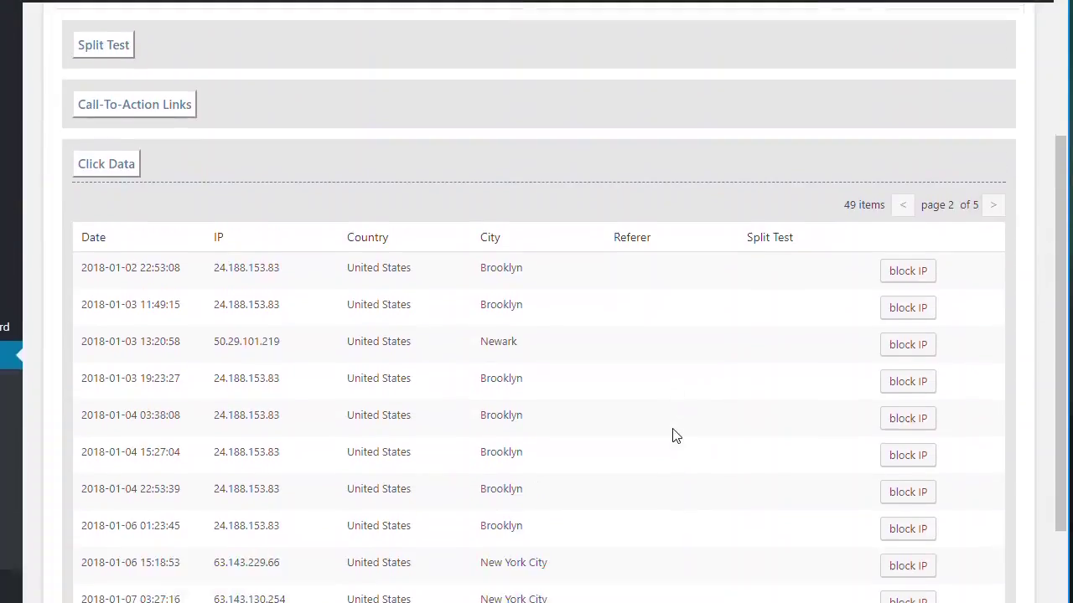
scroll(675, 434, "down", 2)
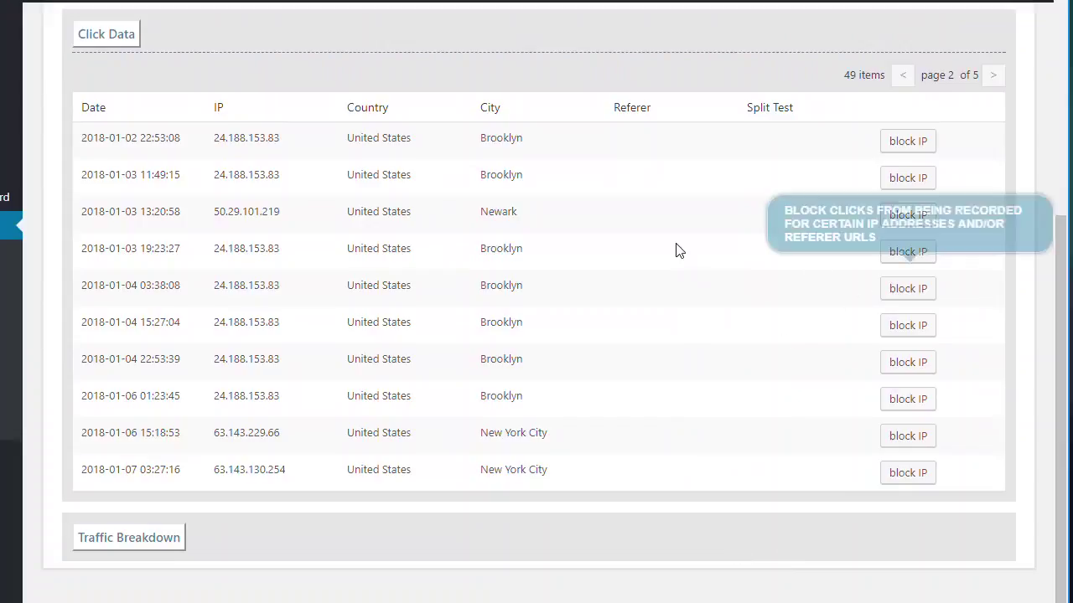
left_click_drag(1061, 363, 1036, 262)
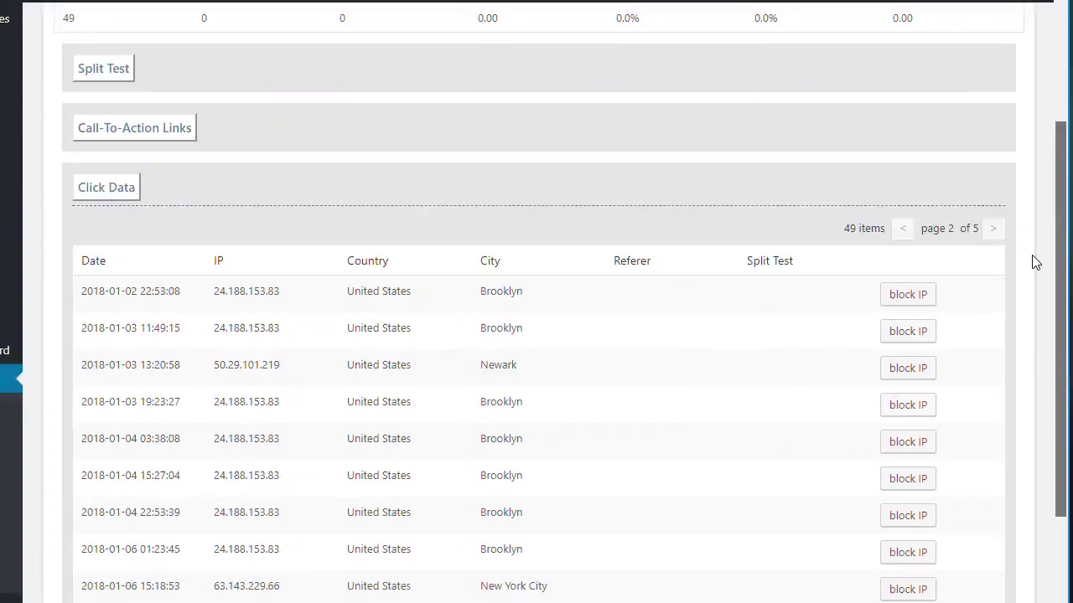
scroll(1036, 262, "up", 3)
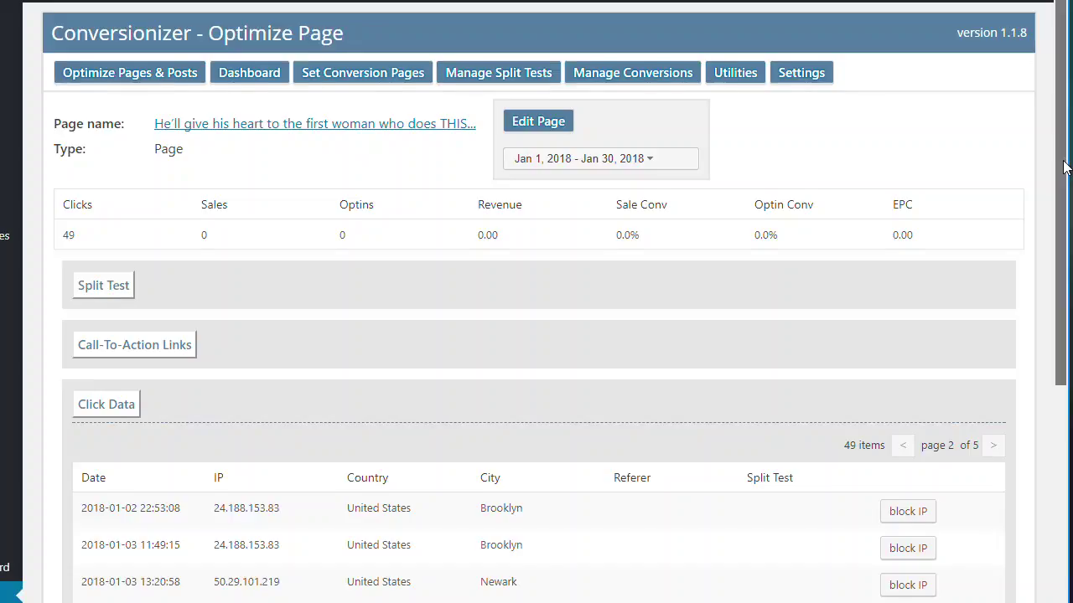
left_click_drag(1063, 168, 1070, 305)
scroll(1069, 306, "up", 2)
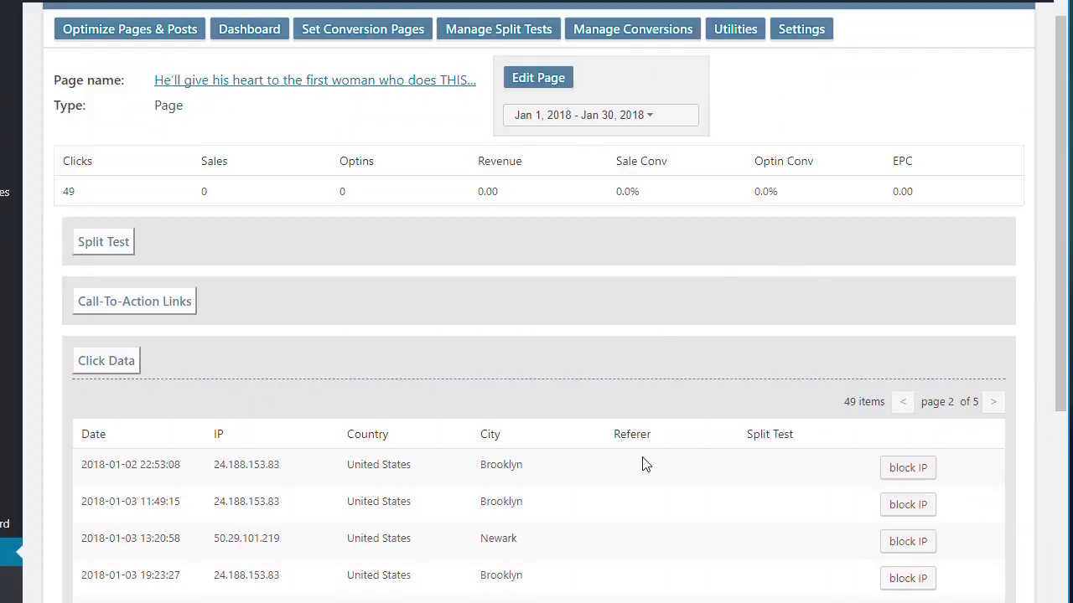
left_click(116, 371)
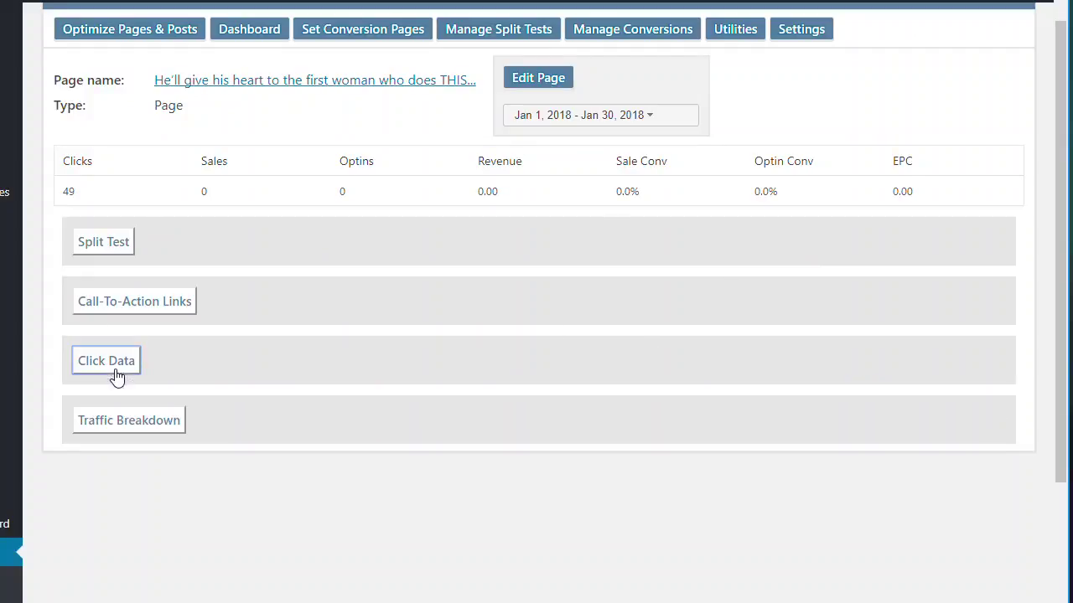
Expand Split Test, begin adding a new split test, then cancel the dialog.
left_click(114, 252)
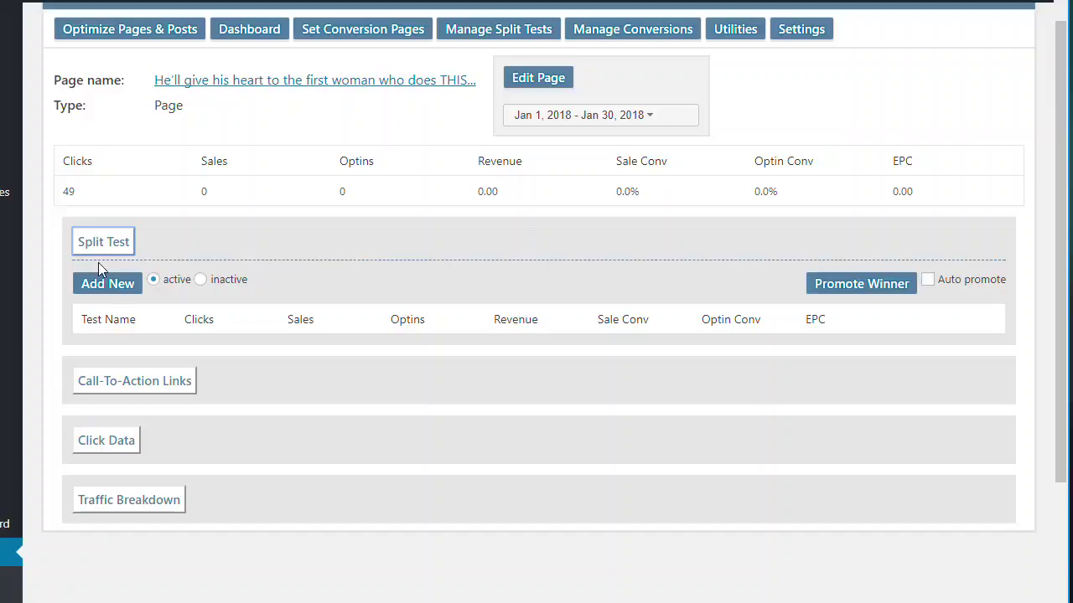
left_click(116, 285)
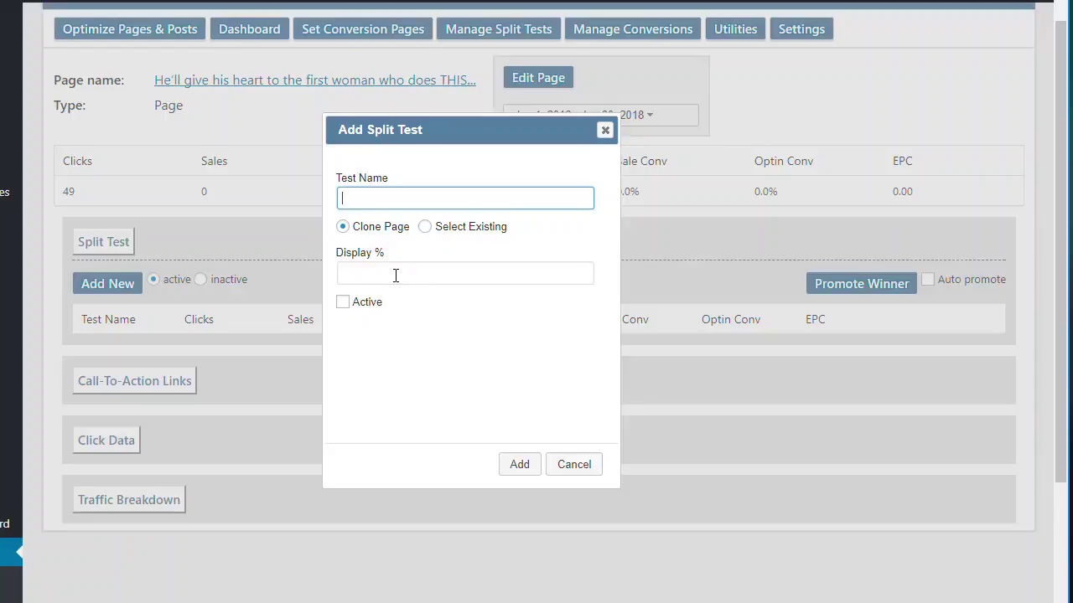
left_click(580, 471)
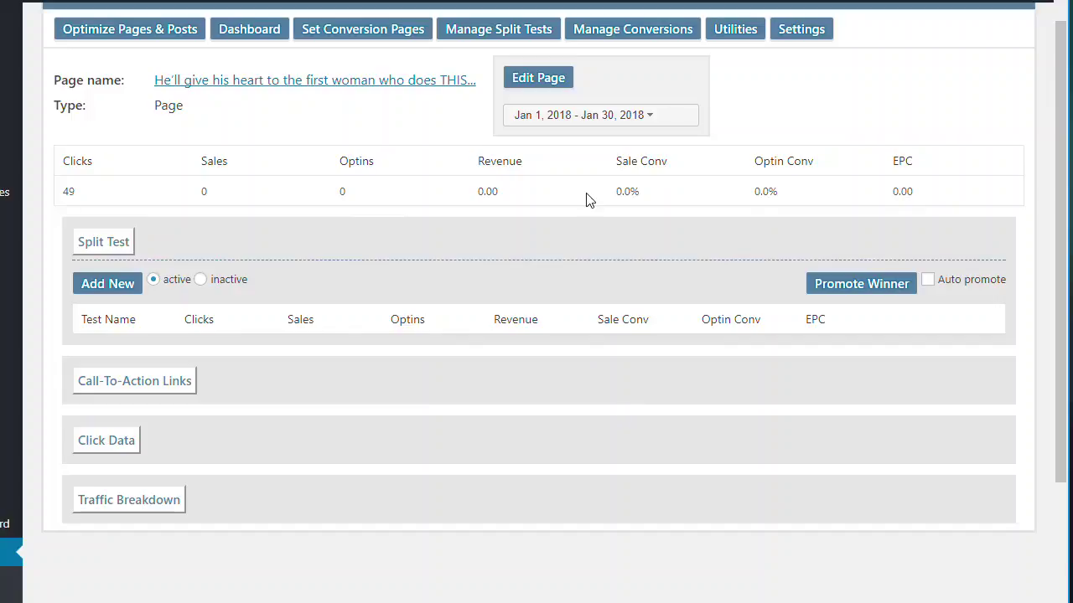
Collapse Split Test, expand Call-To-Action Links, then switch back to the page's stats tab.
left_click(111, 245)
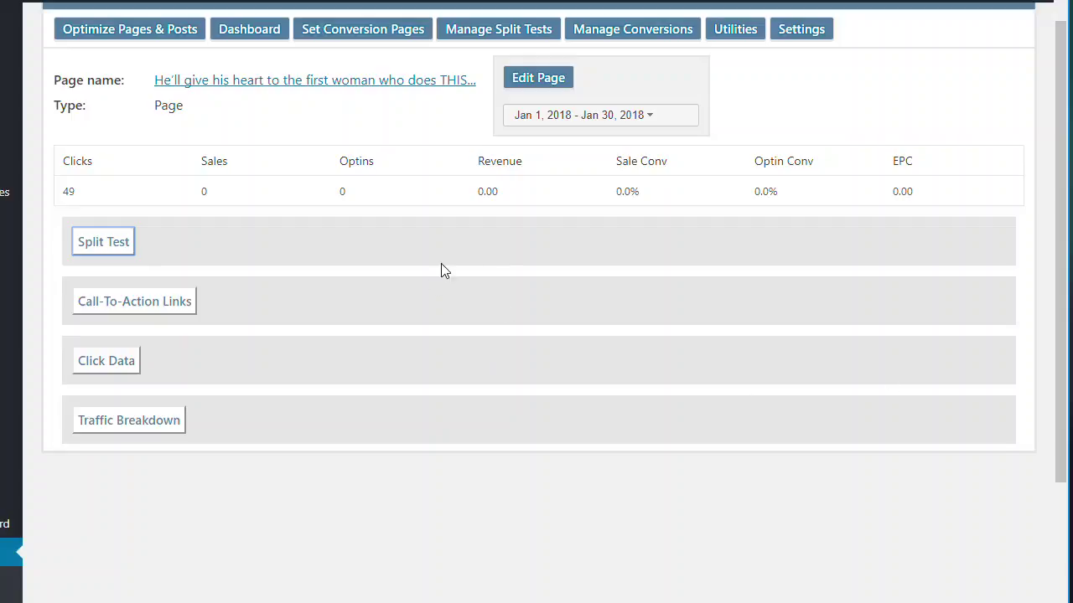
left_click(167, 309)
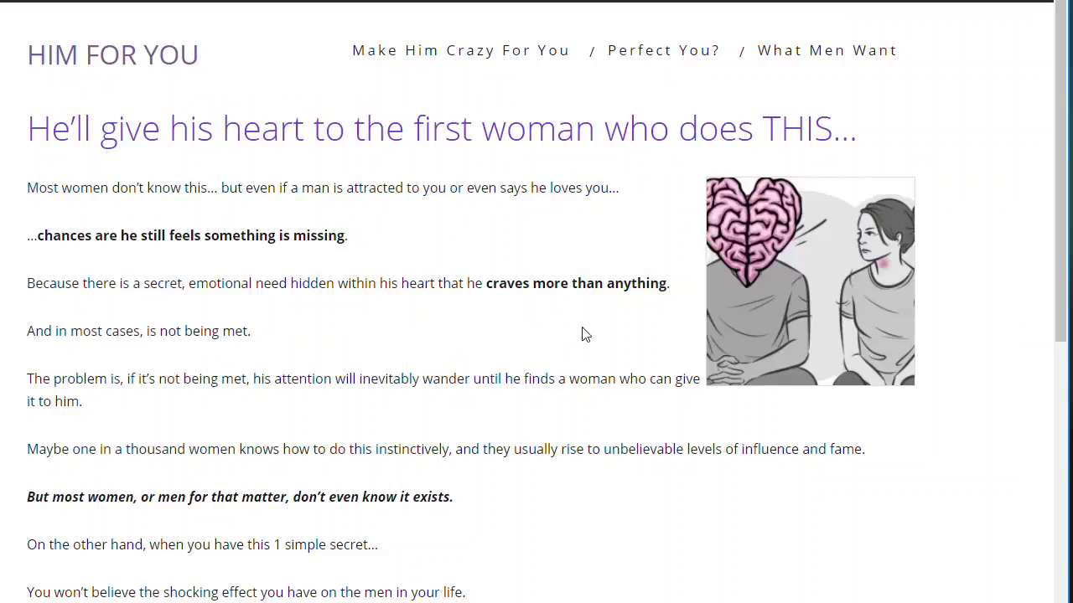
scroll(584, 333, "down", 6)
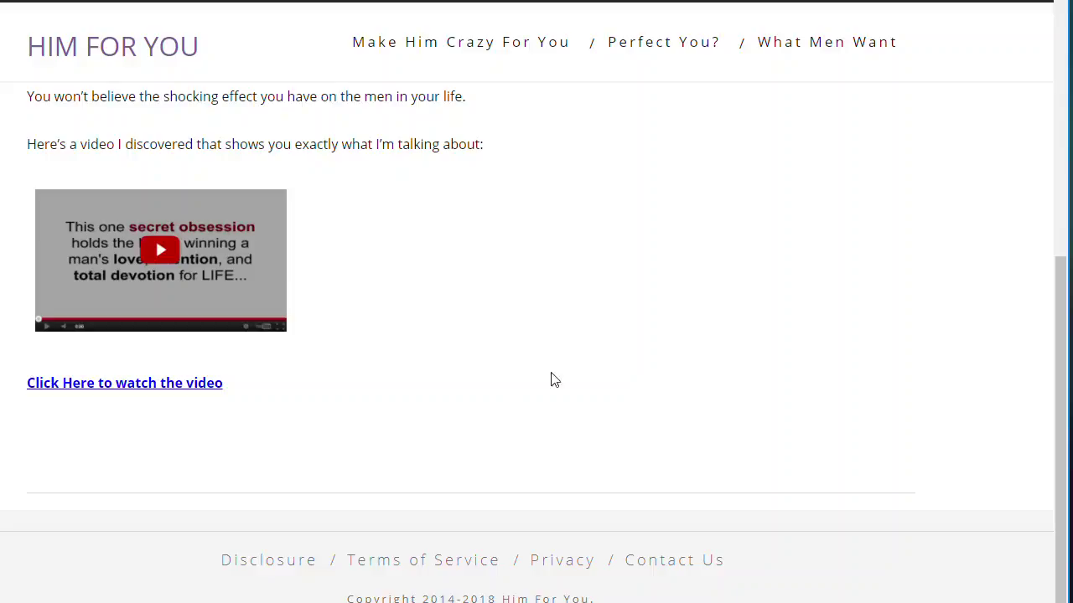
scroll(553, 377, "up", 5)
scroll(551, 380, "up", 1)
scroll(550, 380, "down", 6)
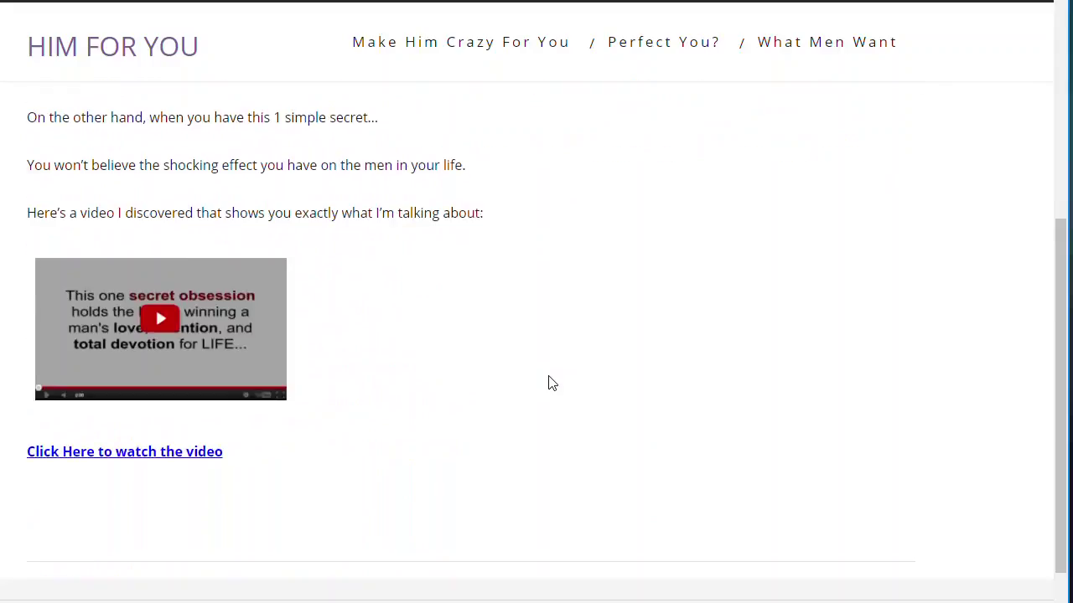
scroll(546, 378, "up", 5)
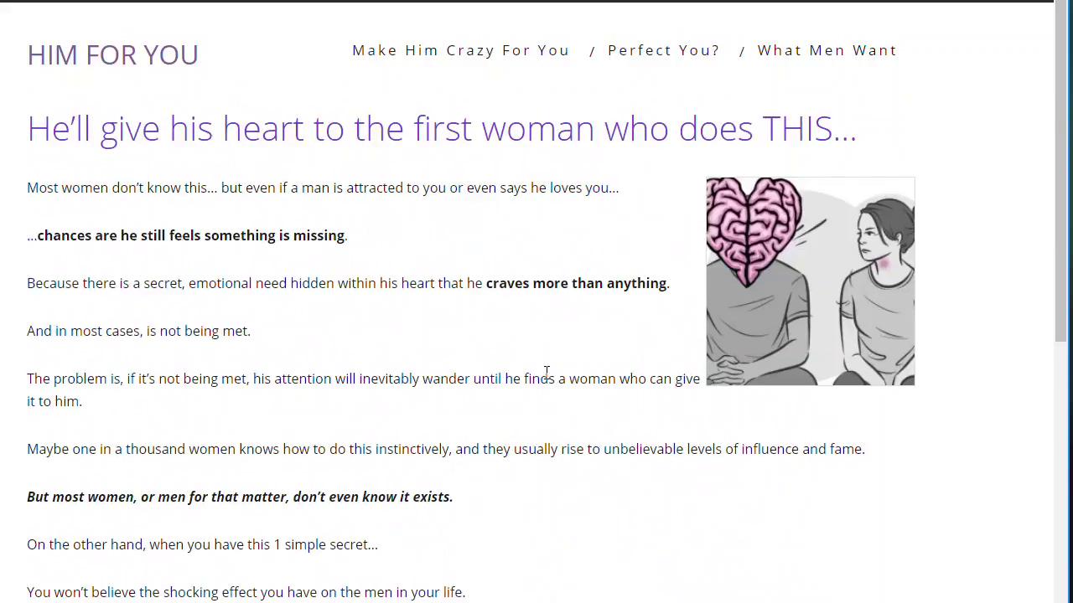
scroll(545, 371, "down", 6)
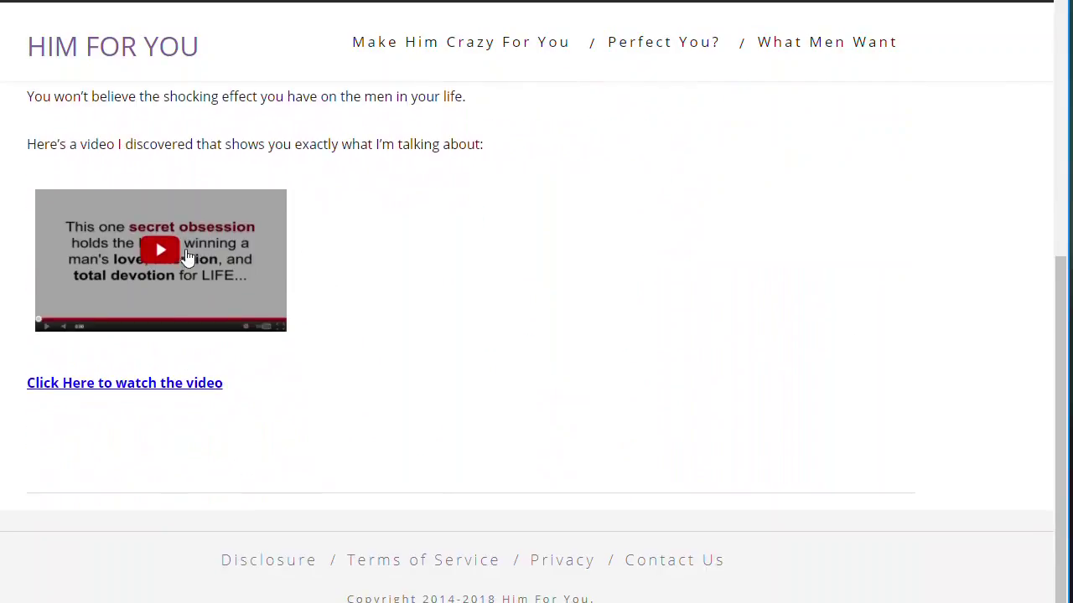
scroll(569, 335, "up", 5)
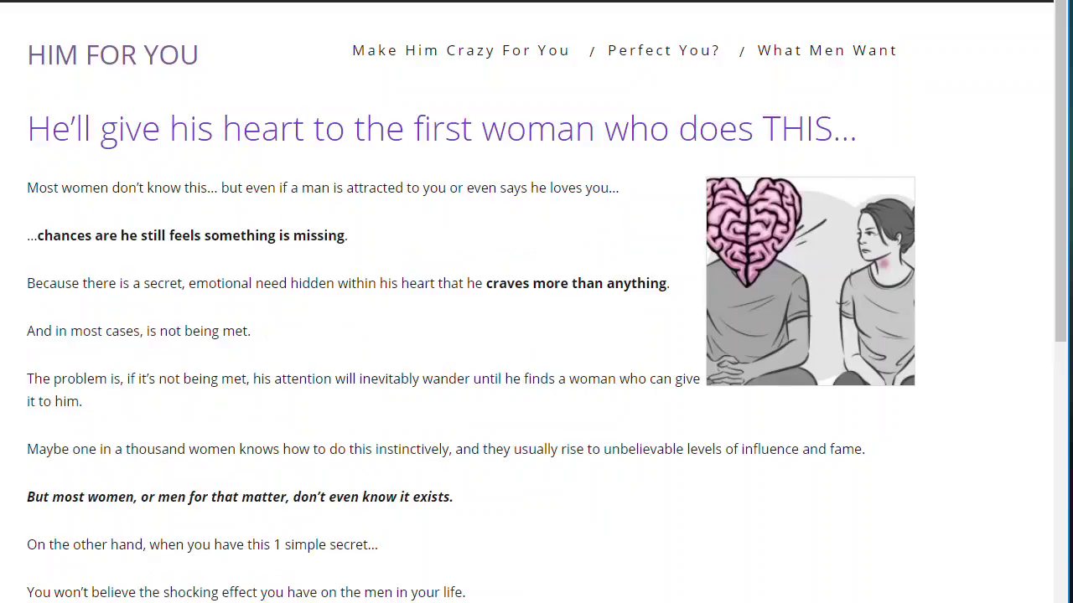
key("ctrl+Tab")
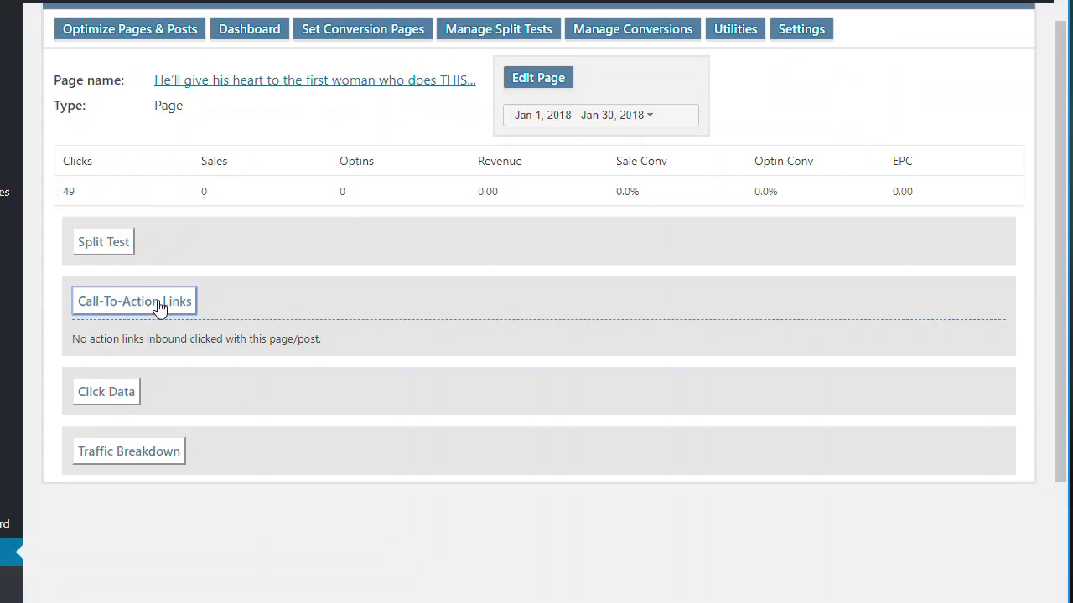
Collapse the Call-To-Action Links panel, then go to Set Conversion Pages.
scroll(618, 355, "up", 1)
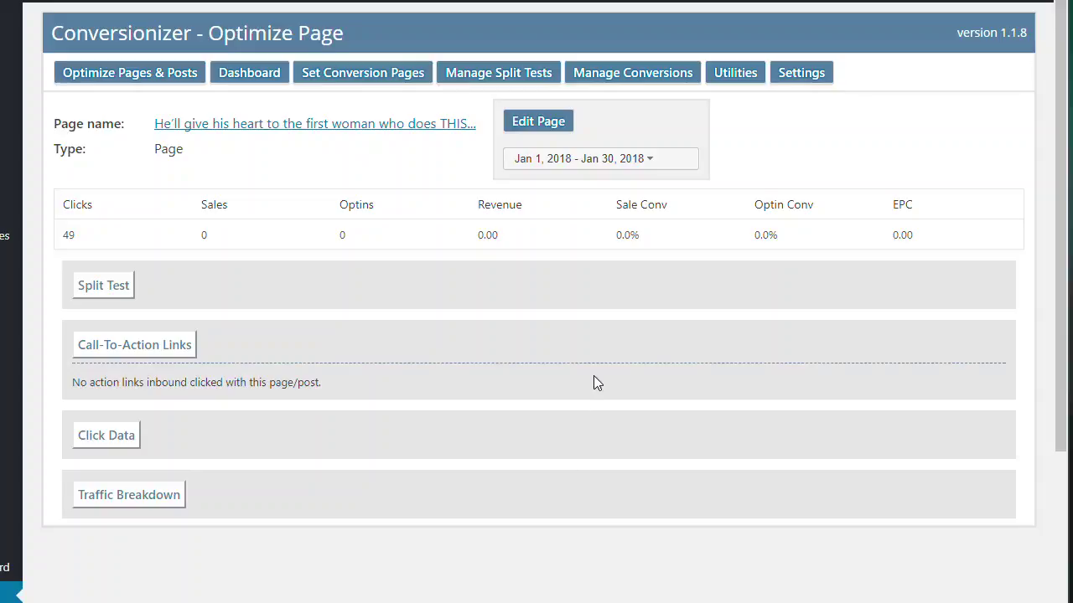
left_click(174, 349)
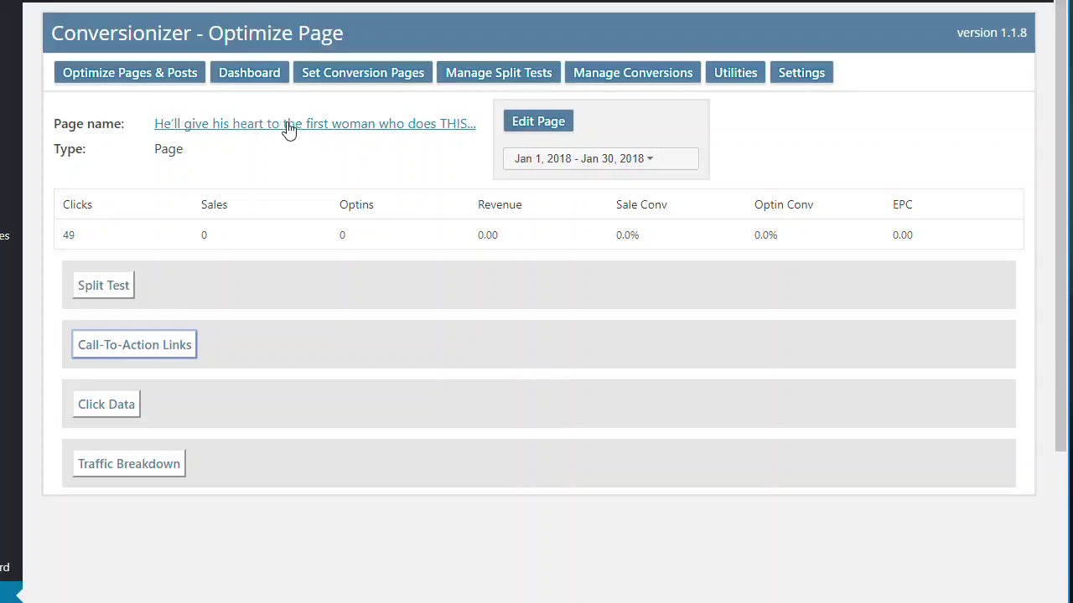
left_click(348, 80)
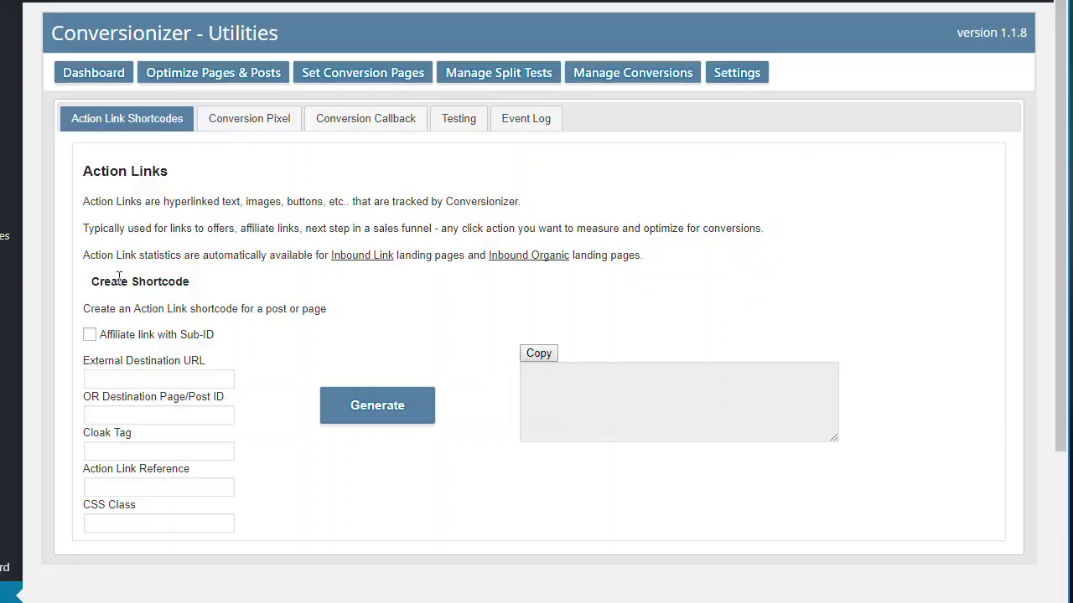
Tick 'Affiliate link with Sub-ID' in the Create Shortcode form.
left_click(89, 334)
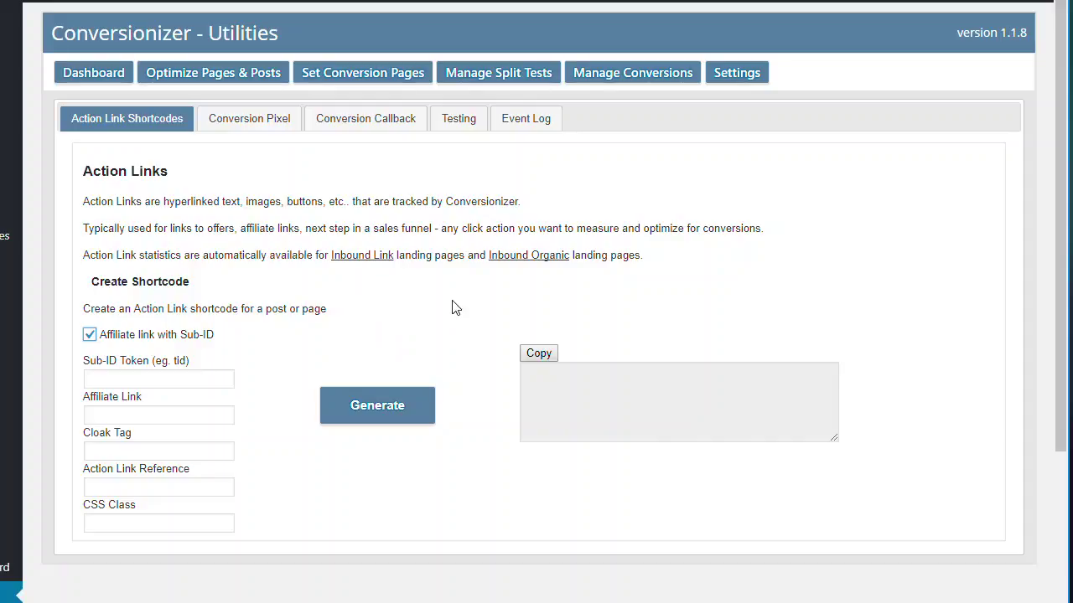
View the Conversion Pixel generator, then the Conversion Callback URL generator.
left_click(239, 124)
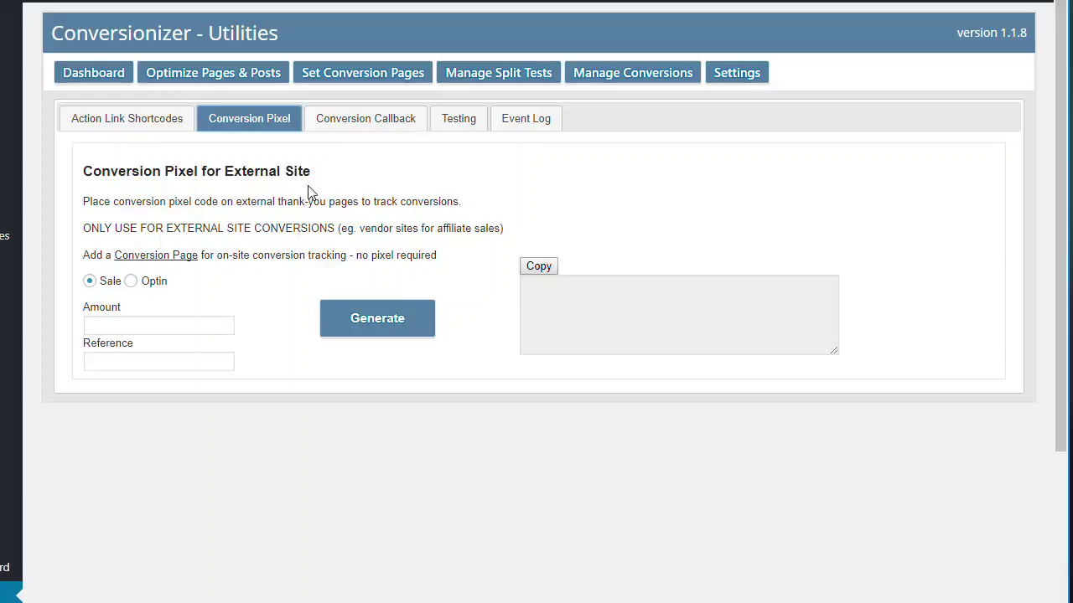
left_click(357, 122)
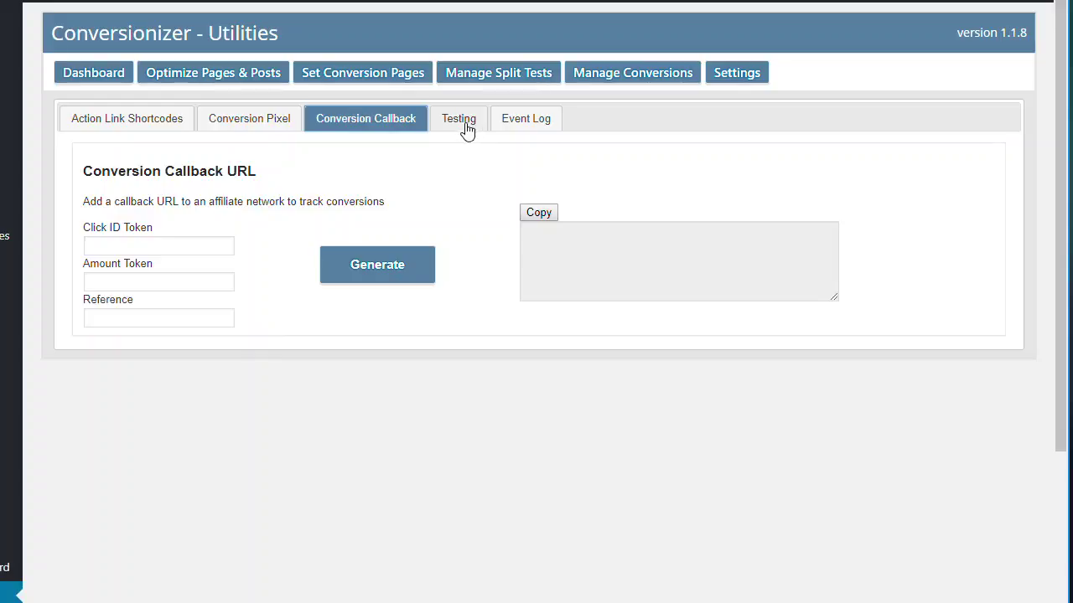
Browse the Event Log and Testing tabs, then open Settings on Cloaked Links.
left_click(528, 127)
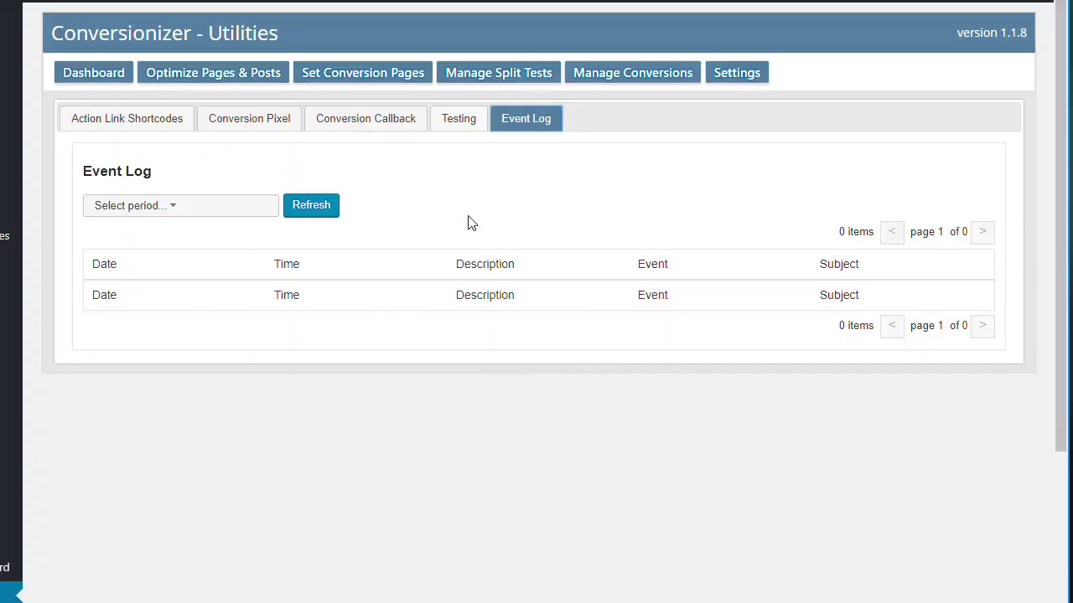
left_click(465, 119)
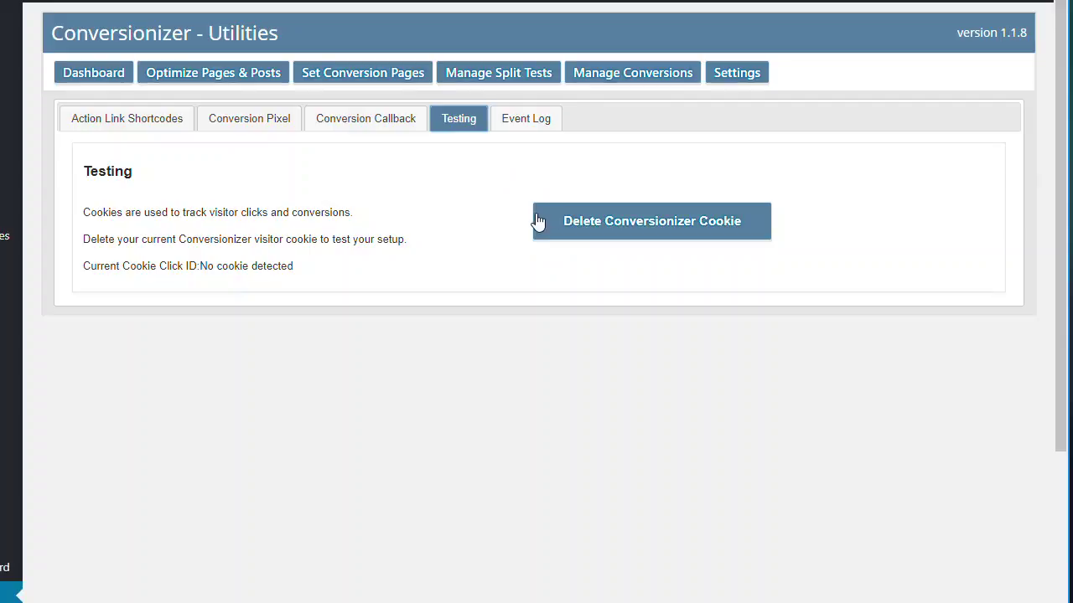
left_click(741, 74)
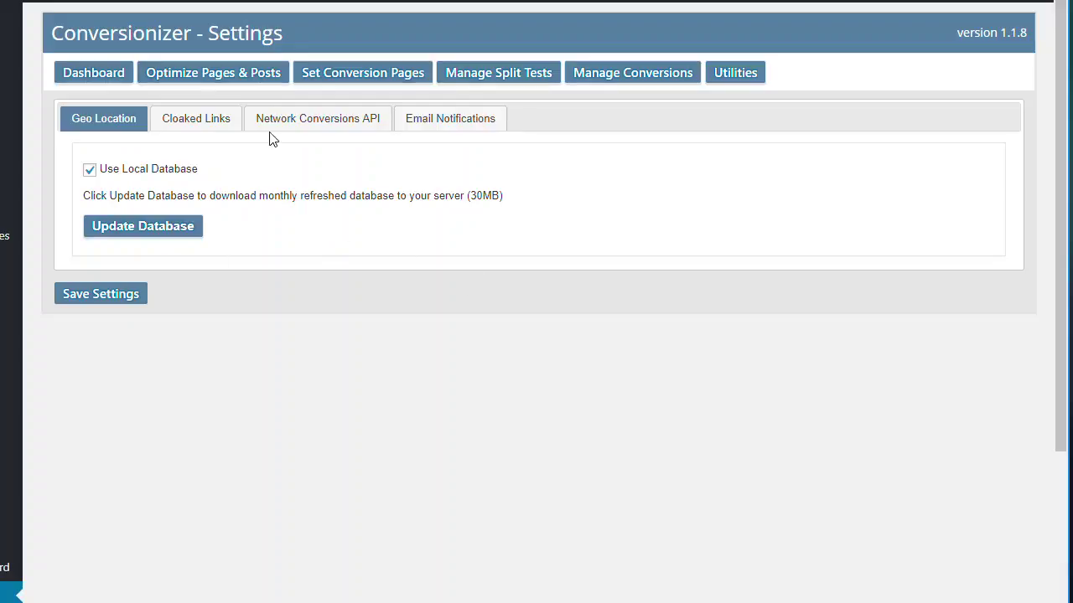
left_click(206, 117)
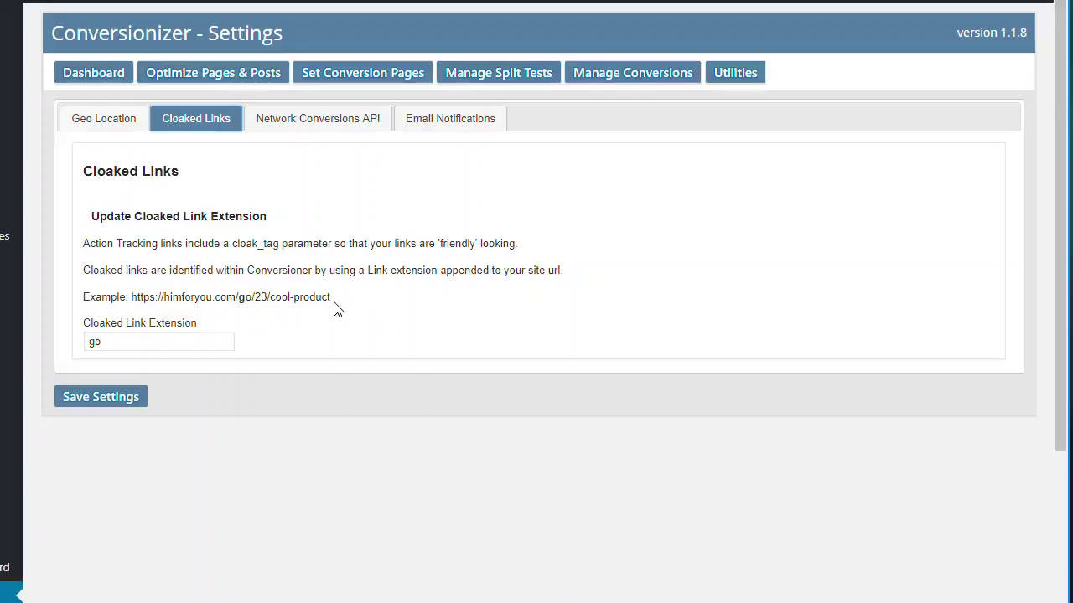
Highlight the 'go' cloaked link extension, then move on to the Network Conversions API settings.
double_click(123, 344)
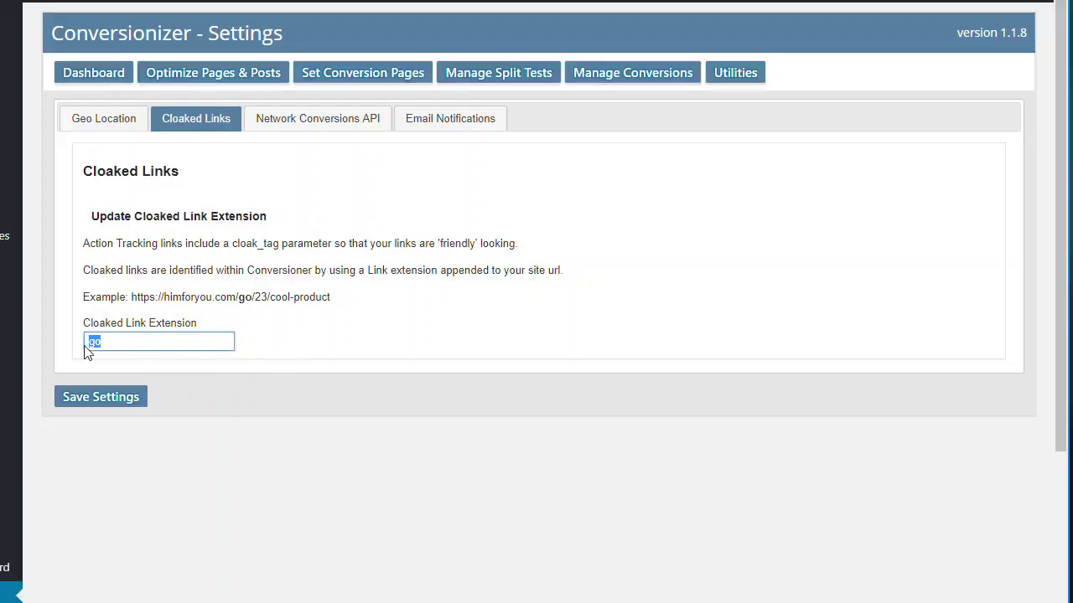
left_click(303, 120)
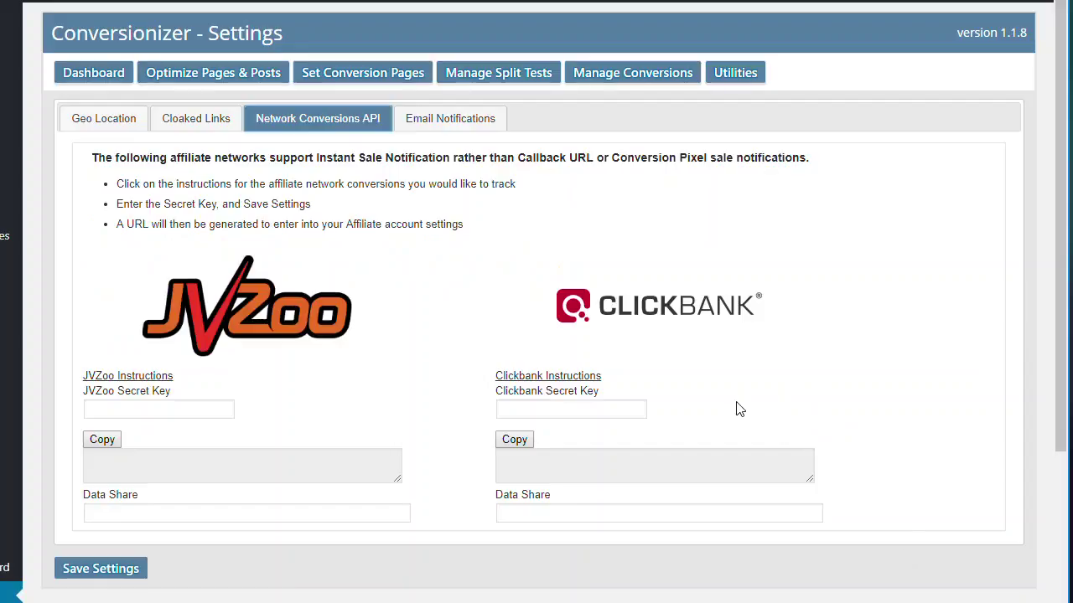
Scroll through the JVZoo and Clickbank Secret Key and Data Share fields and back up.
scroll(738, 409, "down", 2)
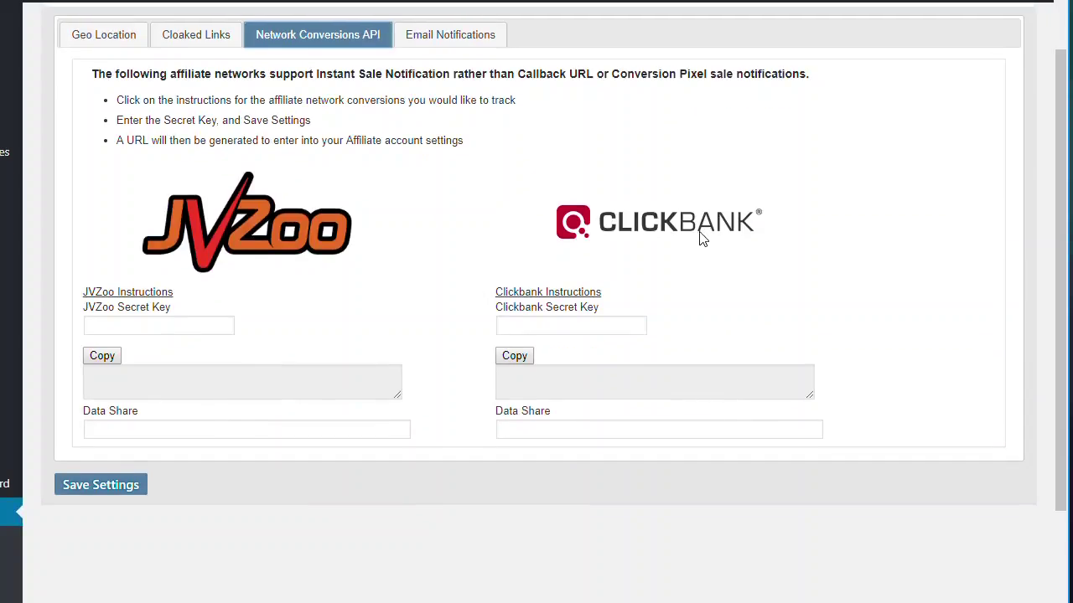
scroll(754, 369, "up", 2)
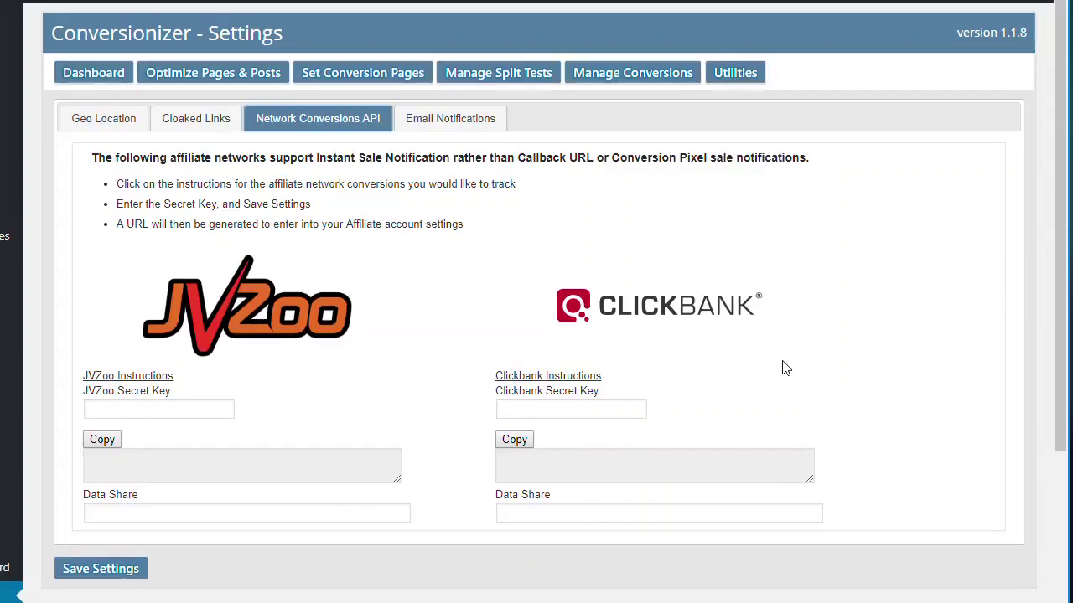
Show the Email Notifications settings, then go back to the plugin Dashboard.
left_click(467, 122)
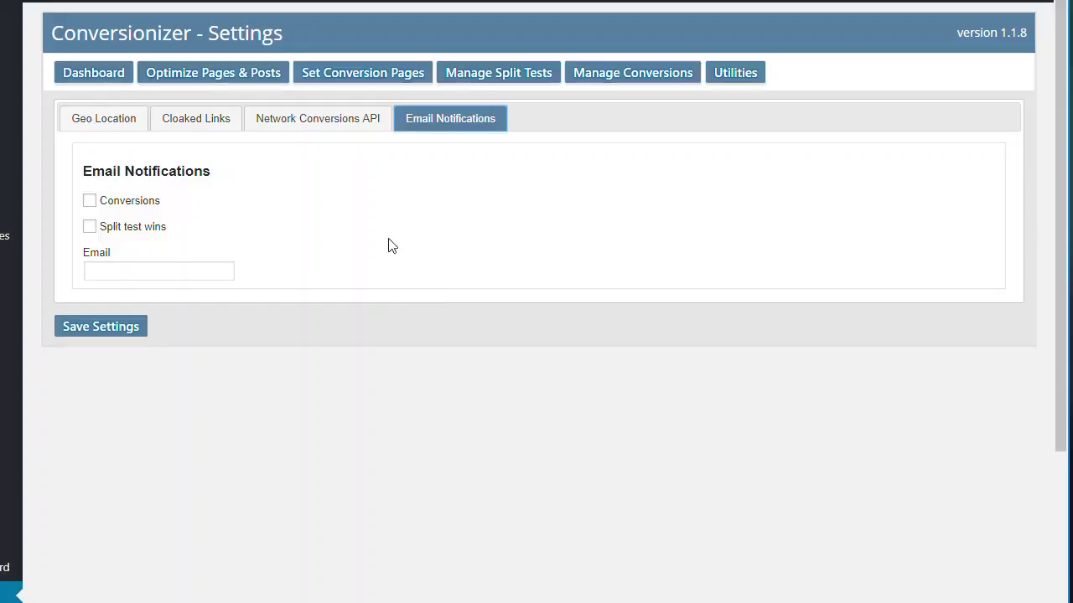
left_click(105, 80)
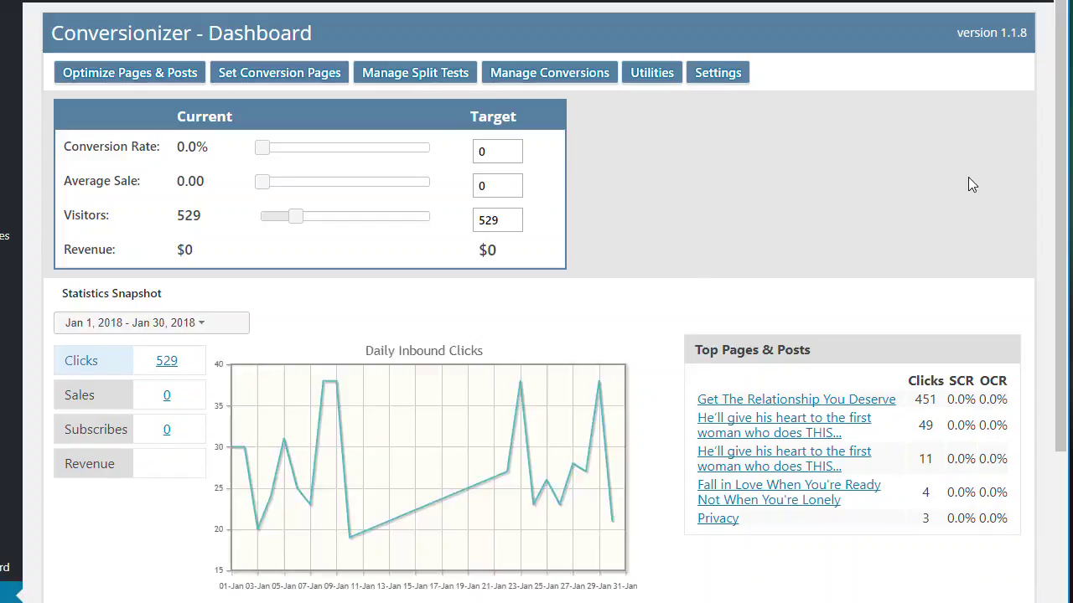
Scroll the Dashboard down to Active Split Tests and back to the top.
scroll(1043, 195, "down", 2)
scroll(1043, 195, "up", 2)
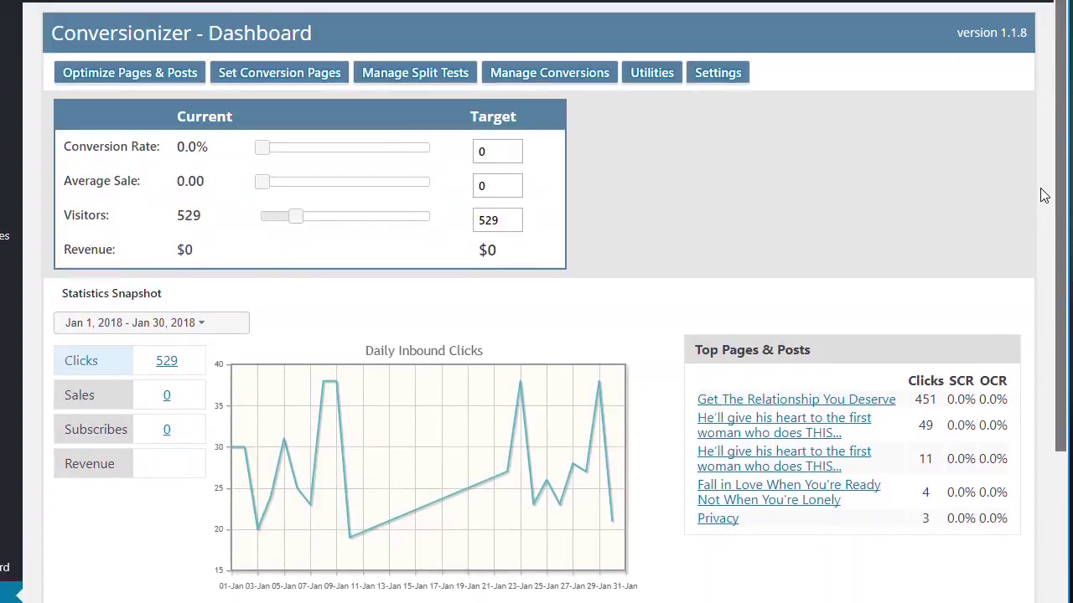